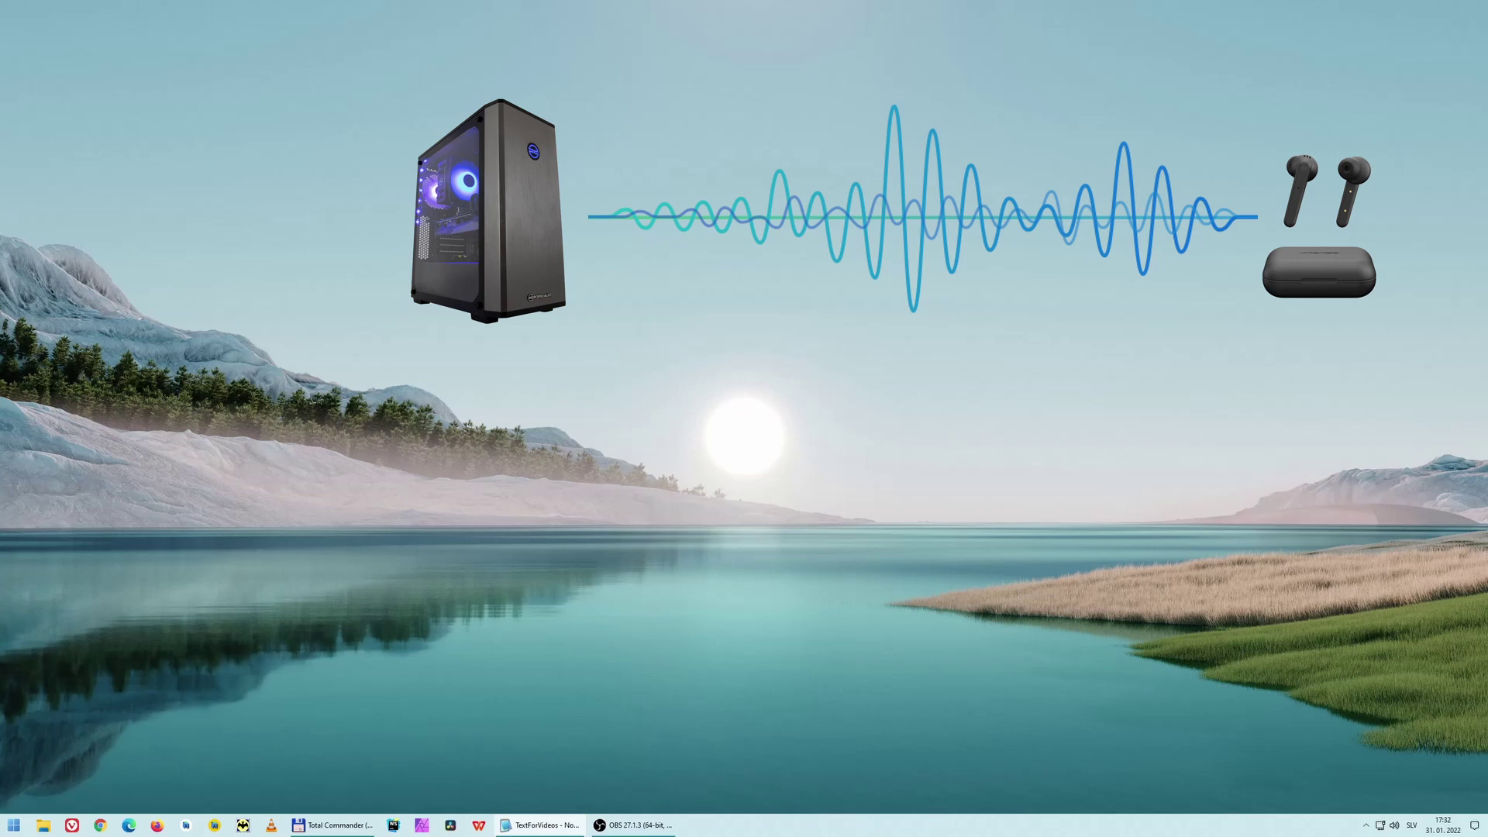
# - Open Settings' Bluetooth & devices page and turn Bluetooth off and back on
pyautogui.click(12, 832)
pyautogui.write('set')
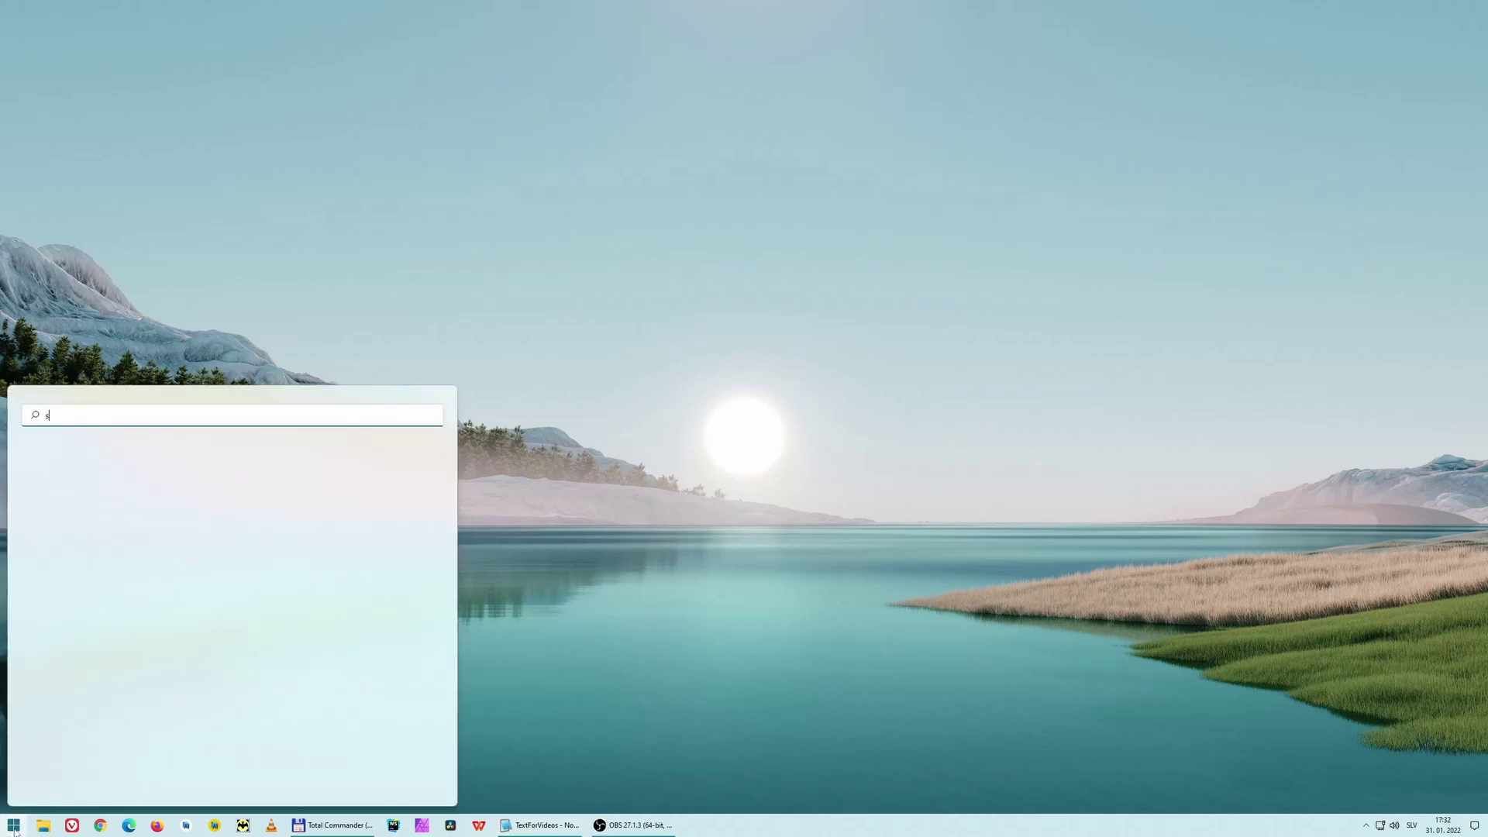
pyautogui.write('tings')
pyautogui.press('Return')
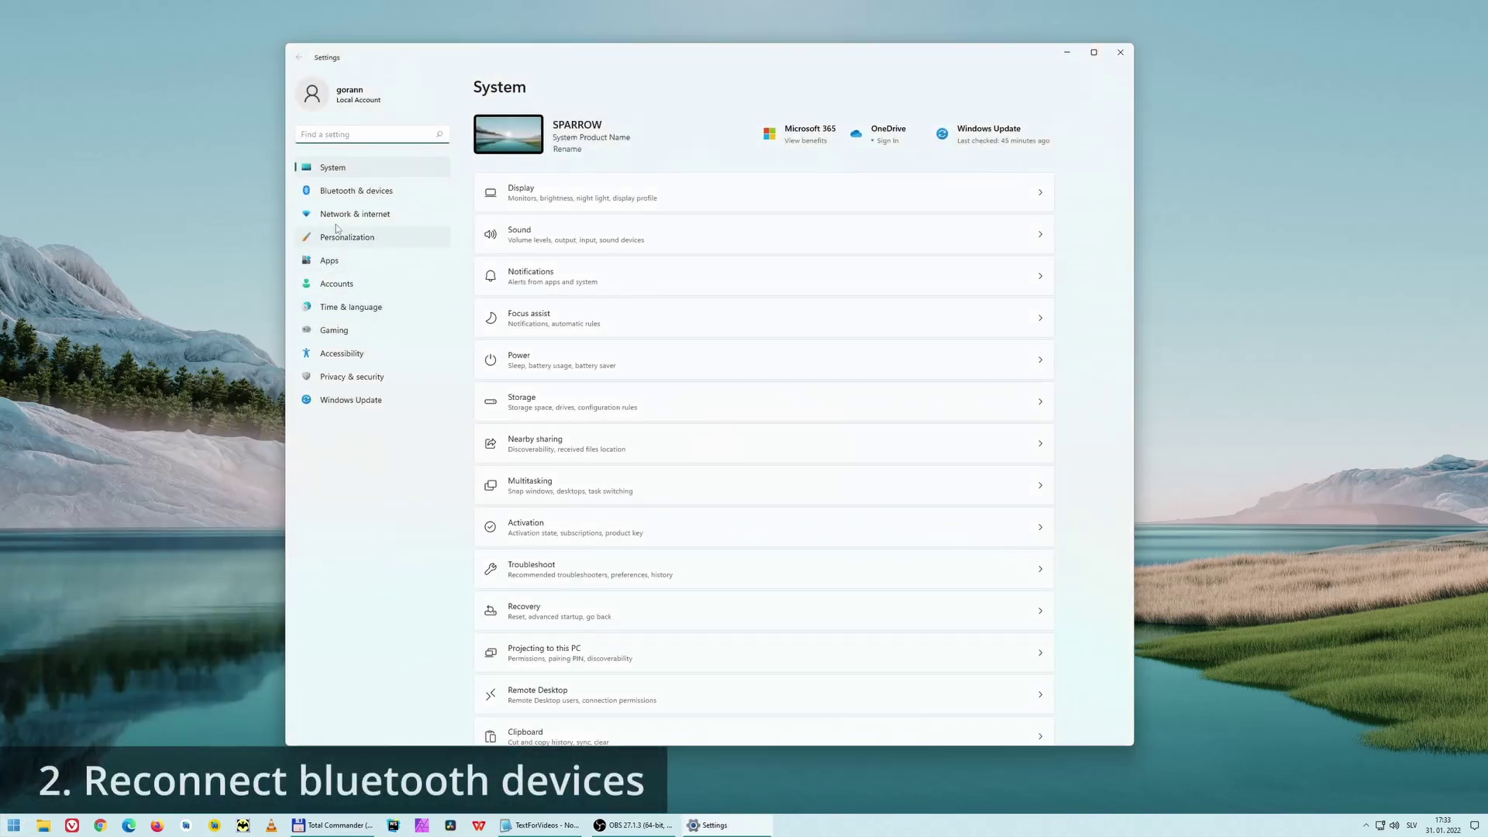
pyautogui.click(347, 194)
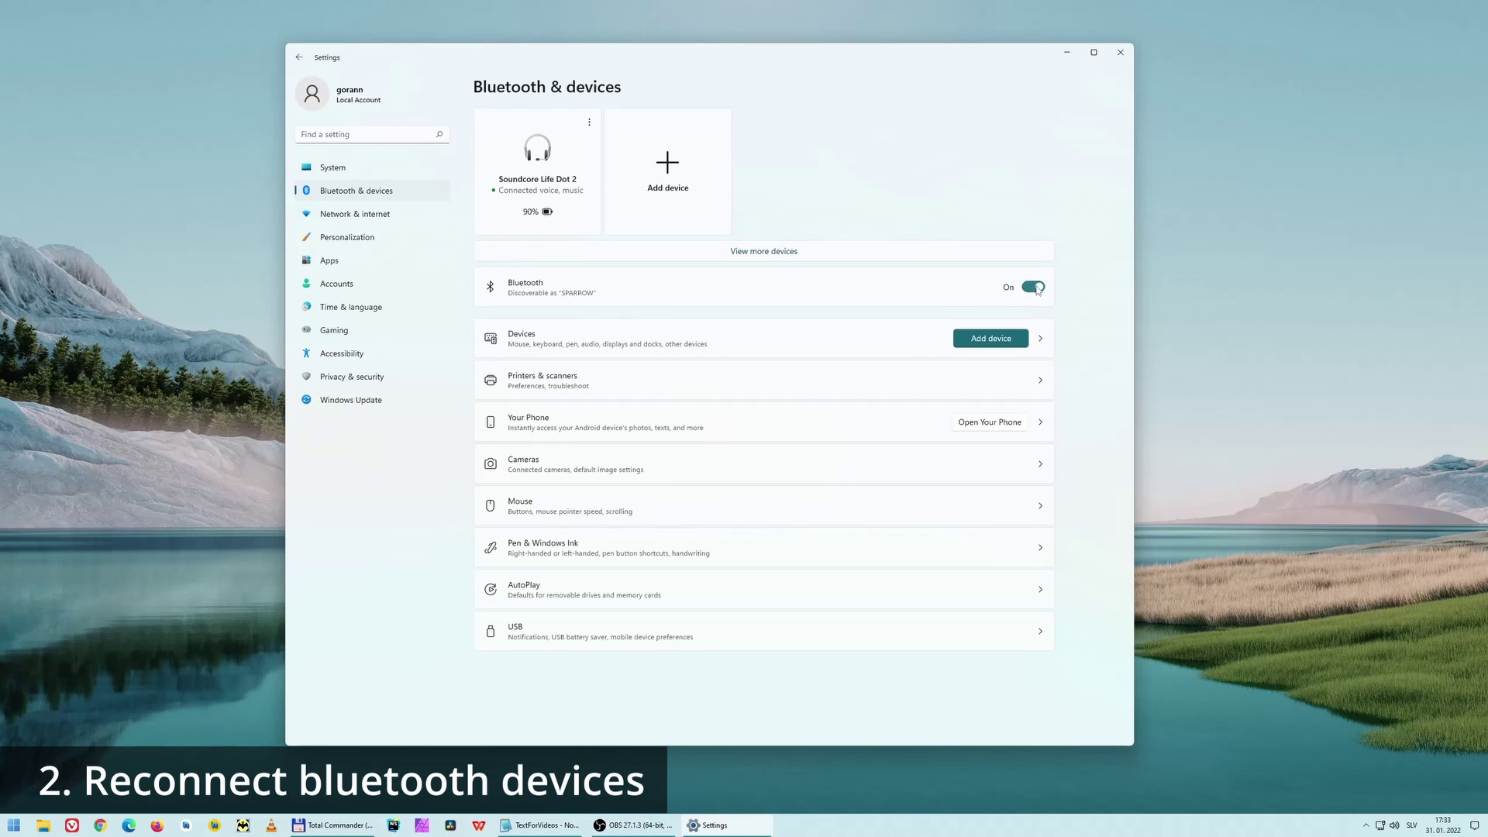
pyautogui.click(1035, 288)
pyautogui.click(1036, 287)
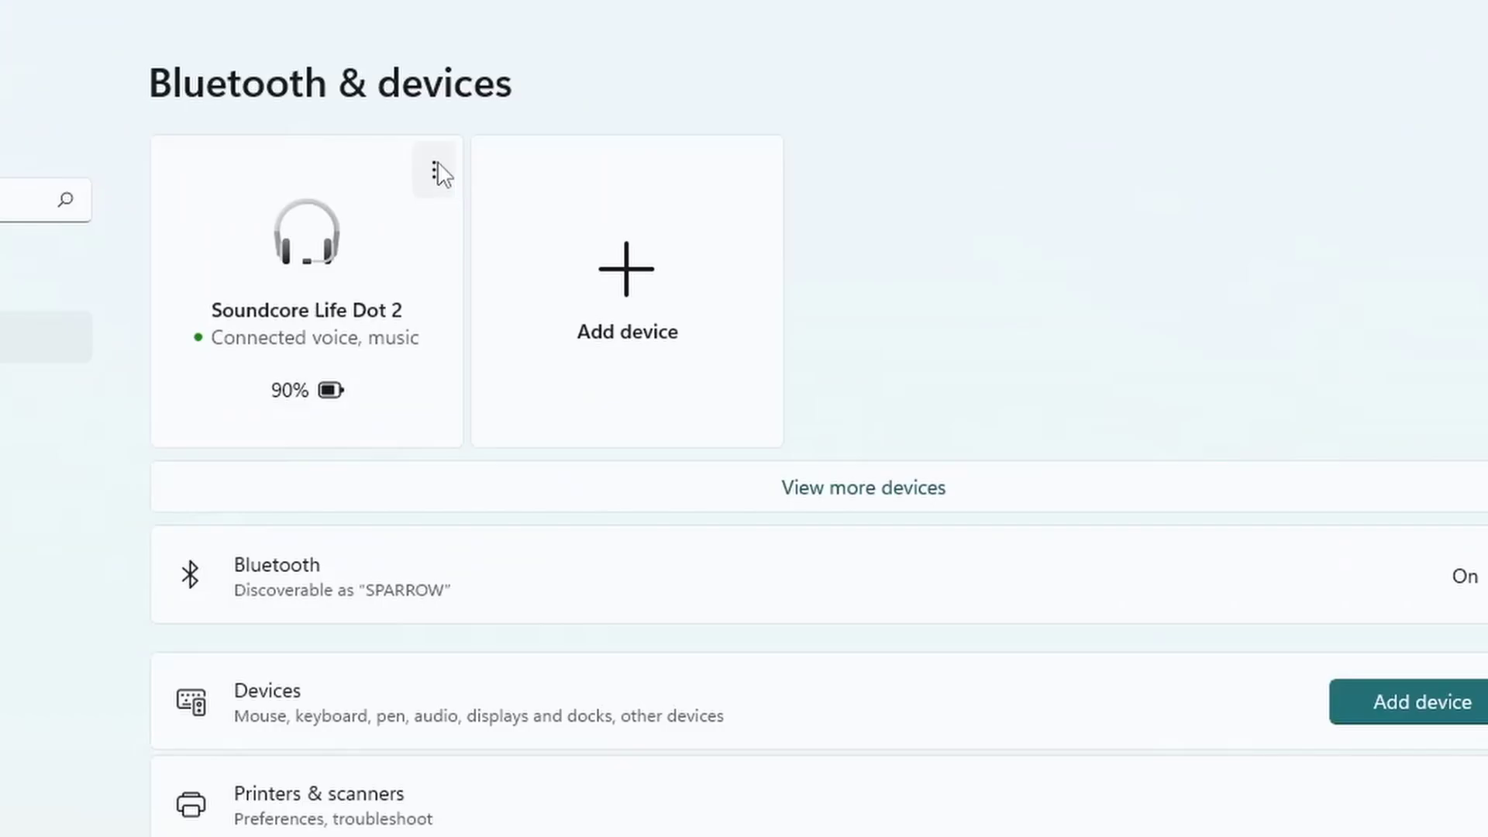
# - Disconnect and reconnect the Soundcore Life Dot 2 headphones
pyautogui.click(589, 123)
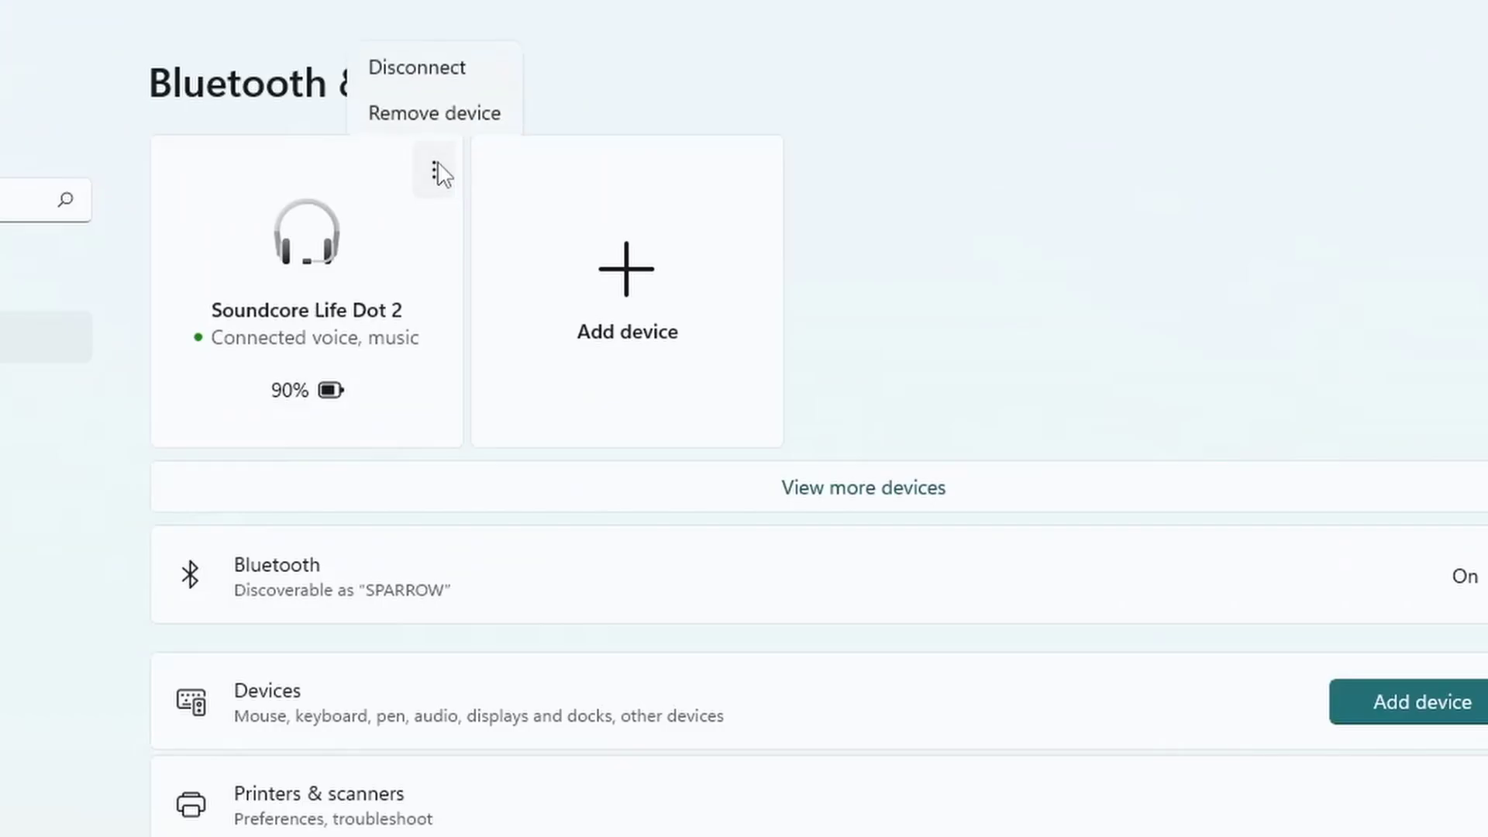
pyautogui.click(441, 66)
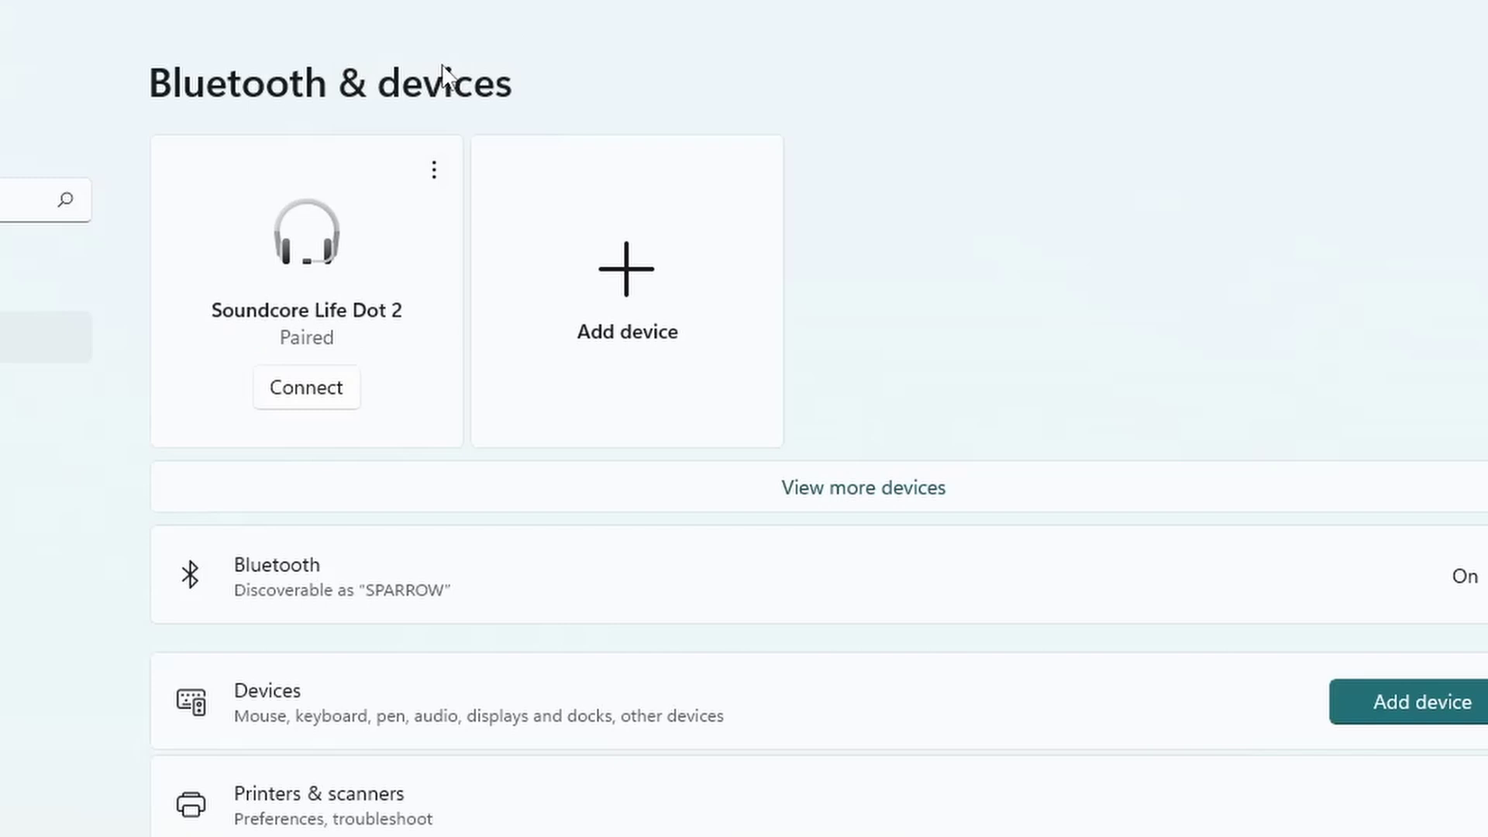
pyautogui.click(307, 394)
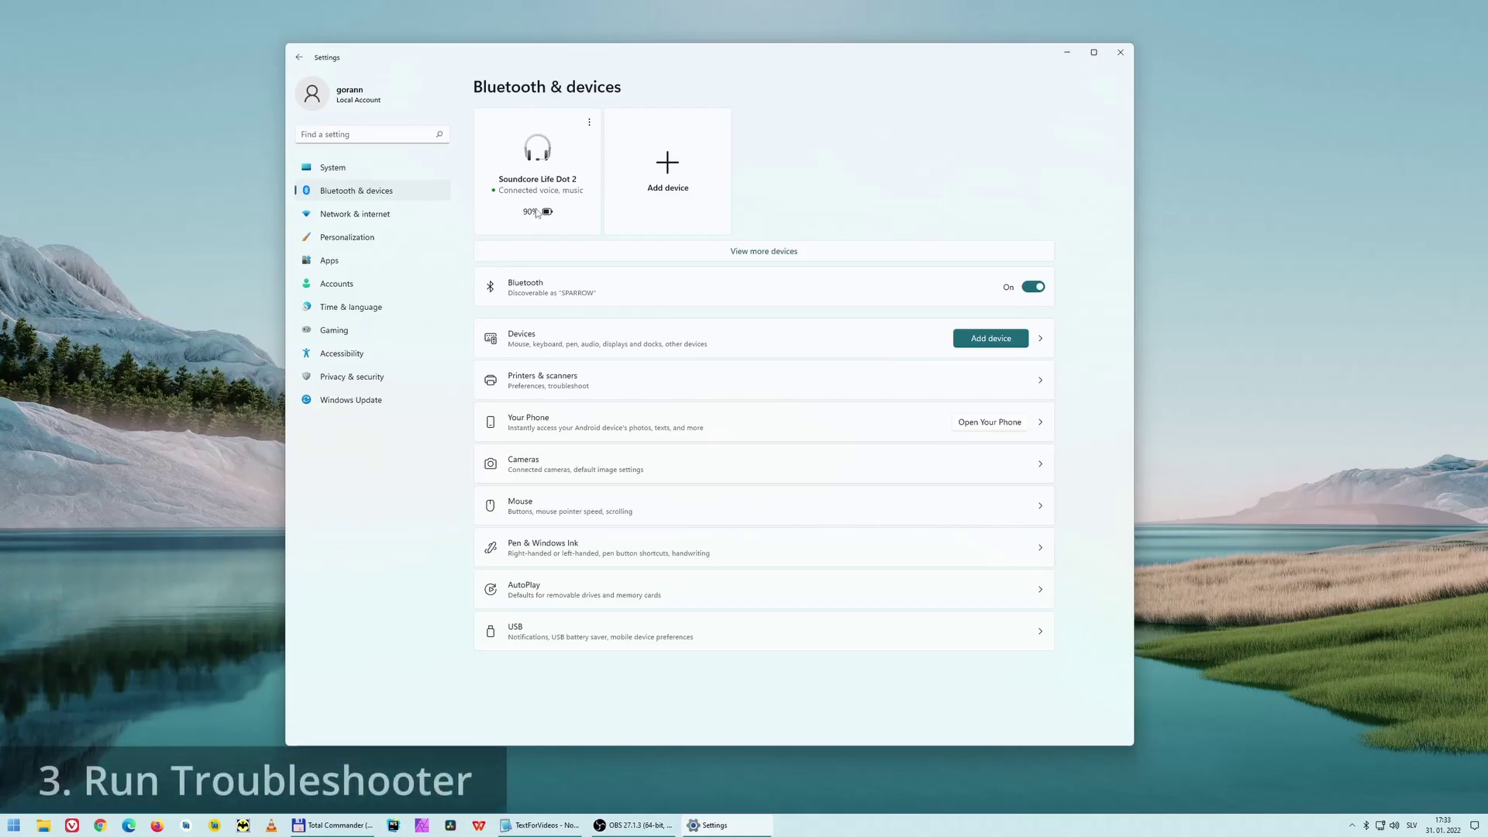
# - Restart Settings and run the Bluetooth troubleshooter under System > Troubleshoot > Other troubleshooters
pyautogui.click(1120, 53)
pyautogui.press('super')
pyautogui.write('setting')
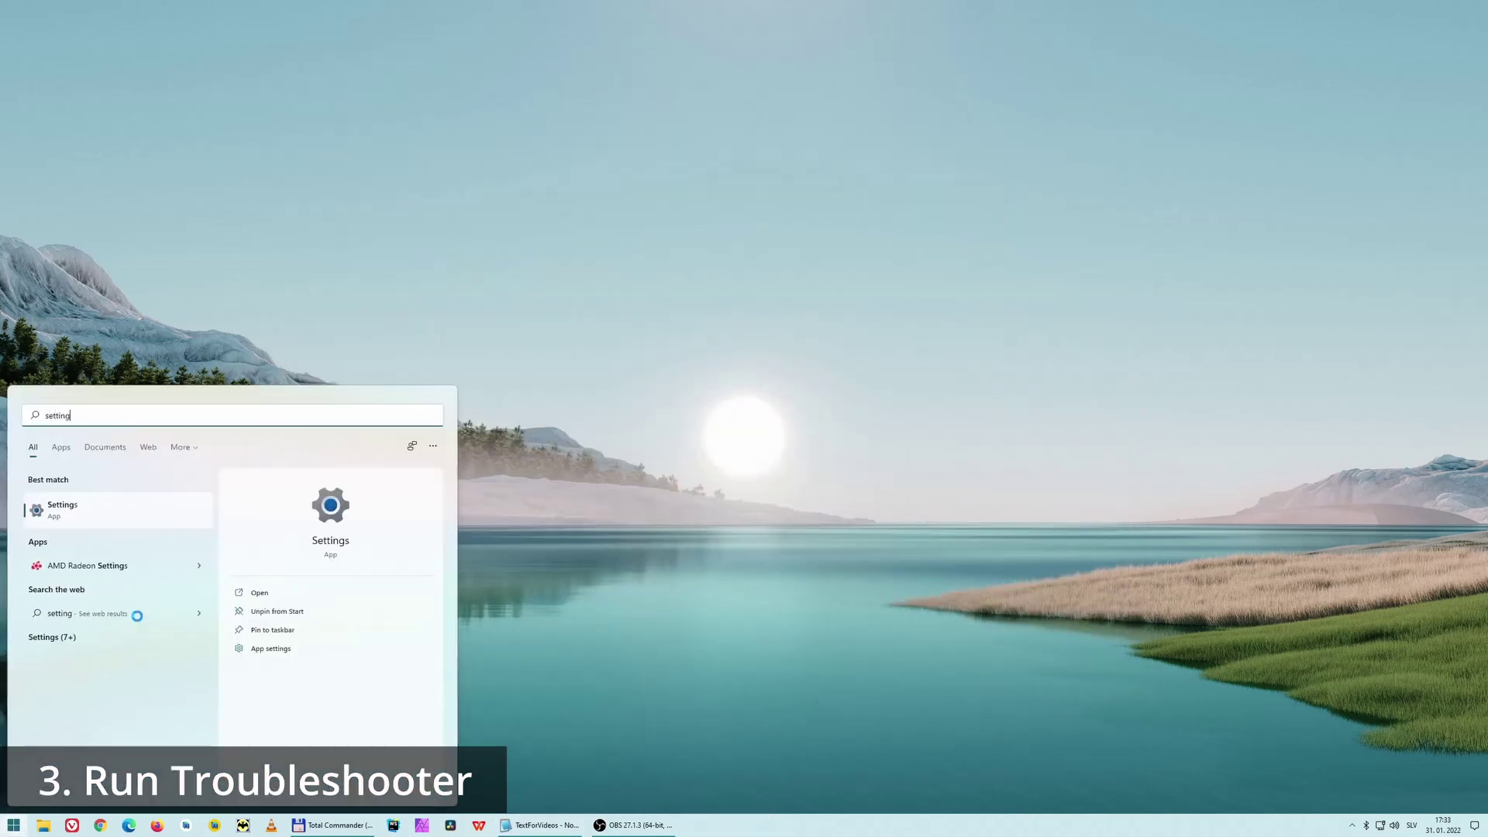
pyautogui.press('Return')
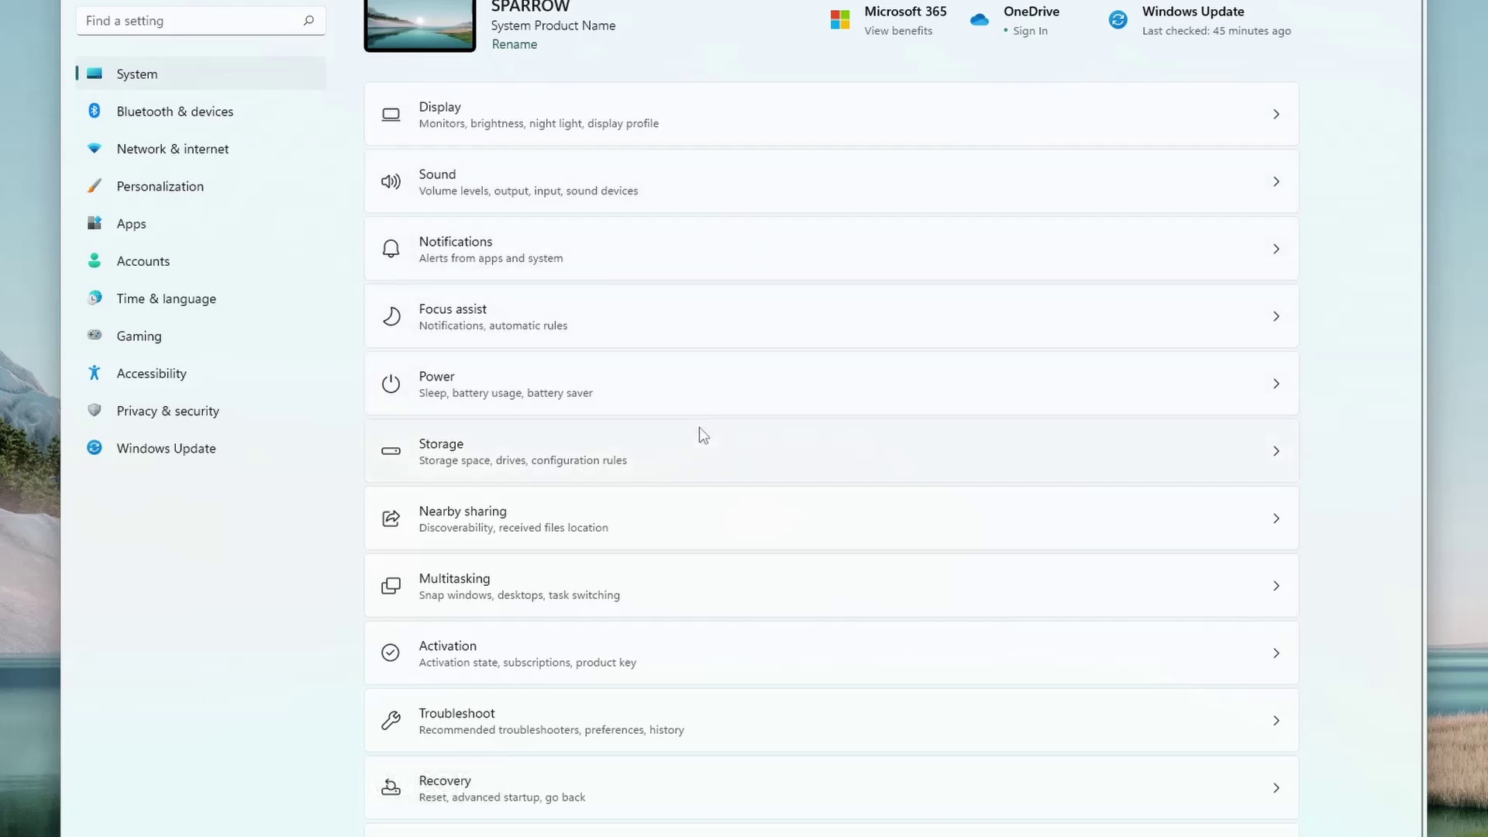
pyautogui.click(636, 722)
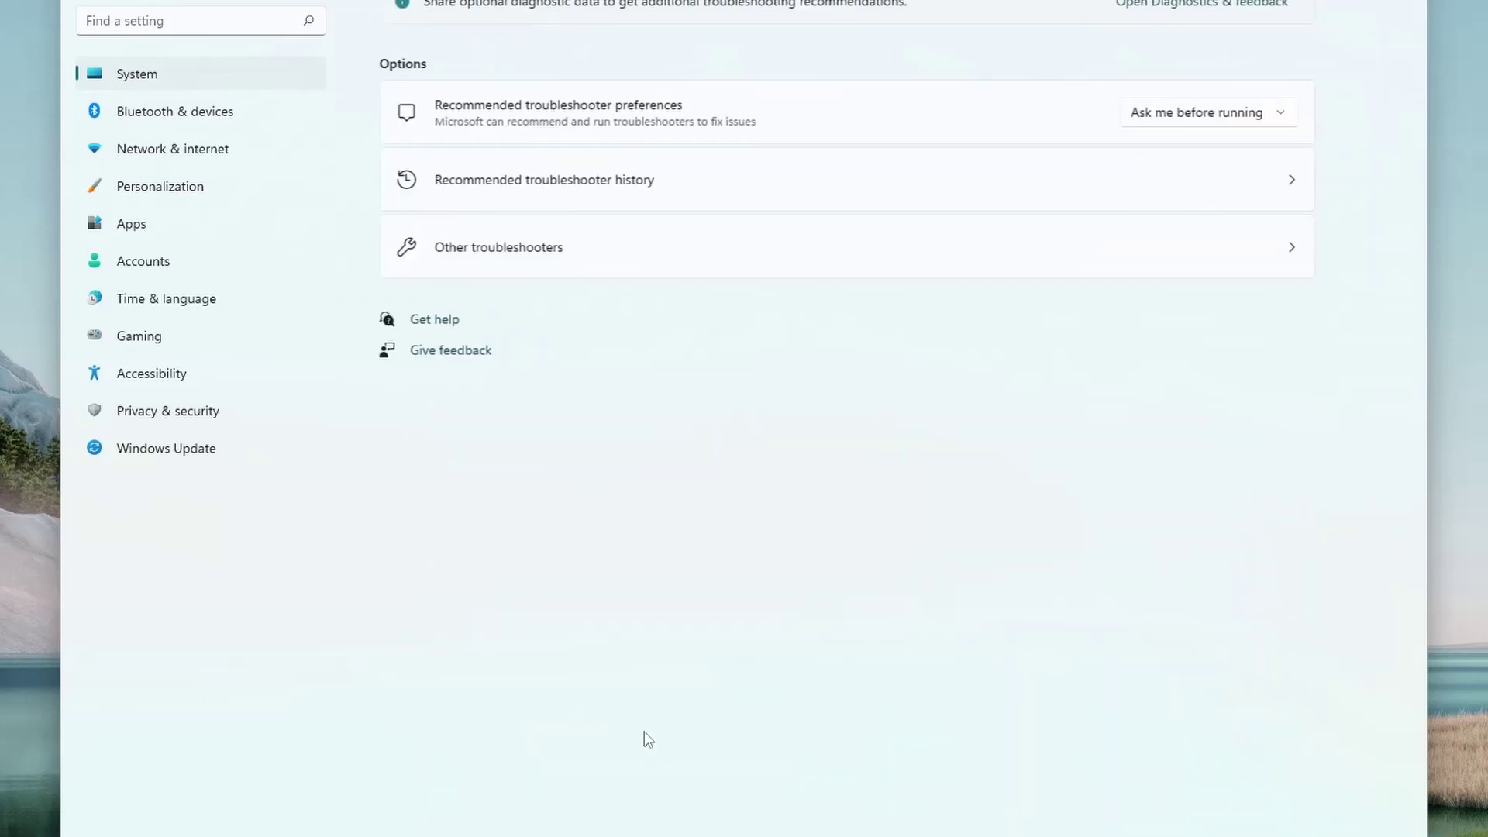
pyautogui.click(564, 251)
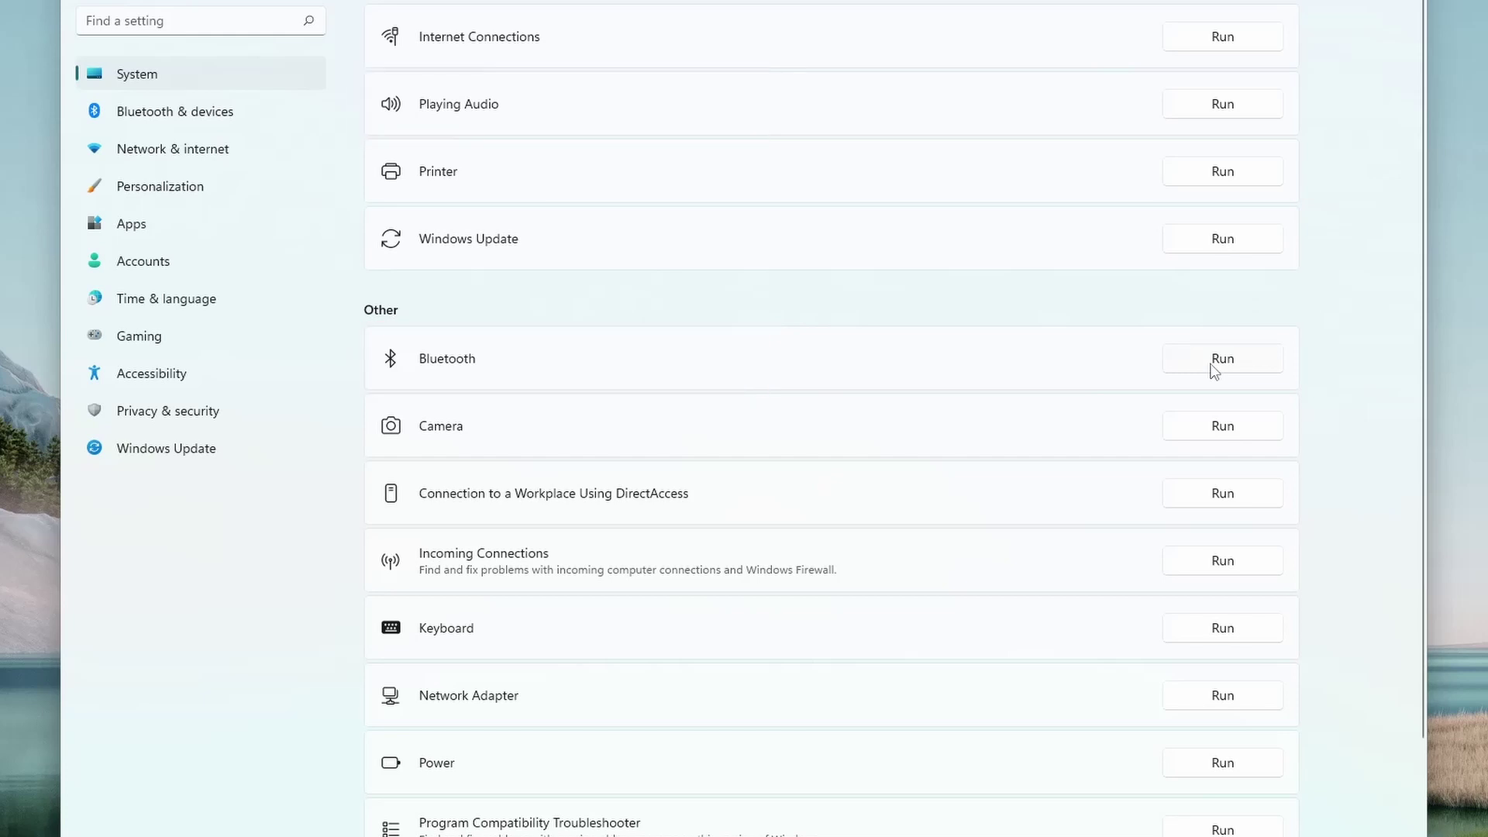
pyautogui.click(1212, 365)
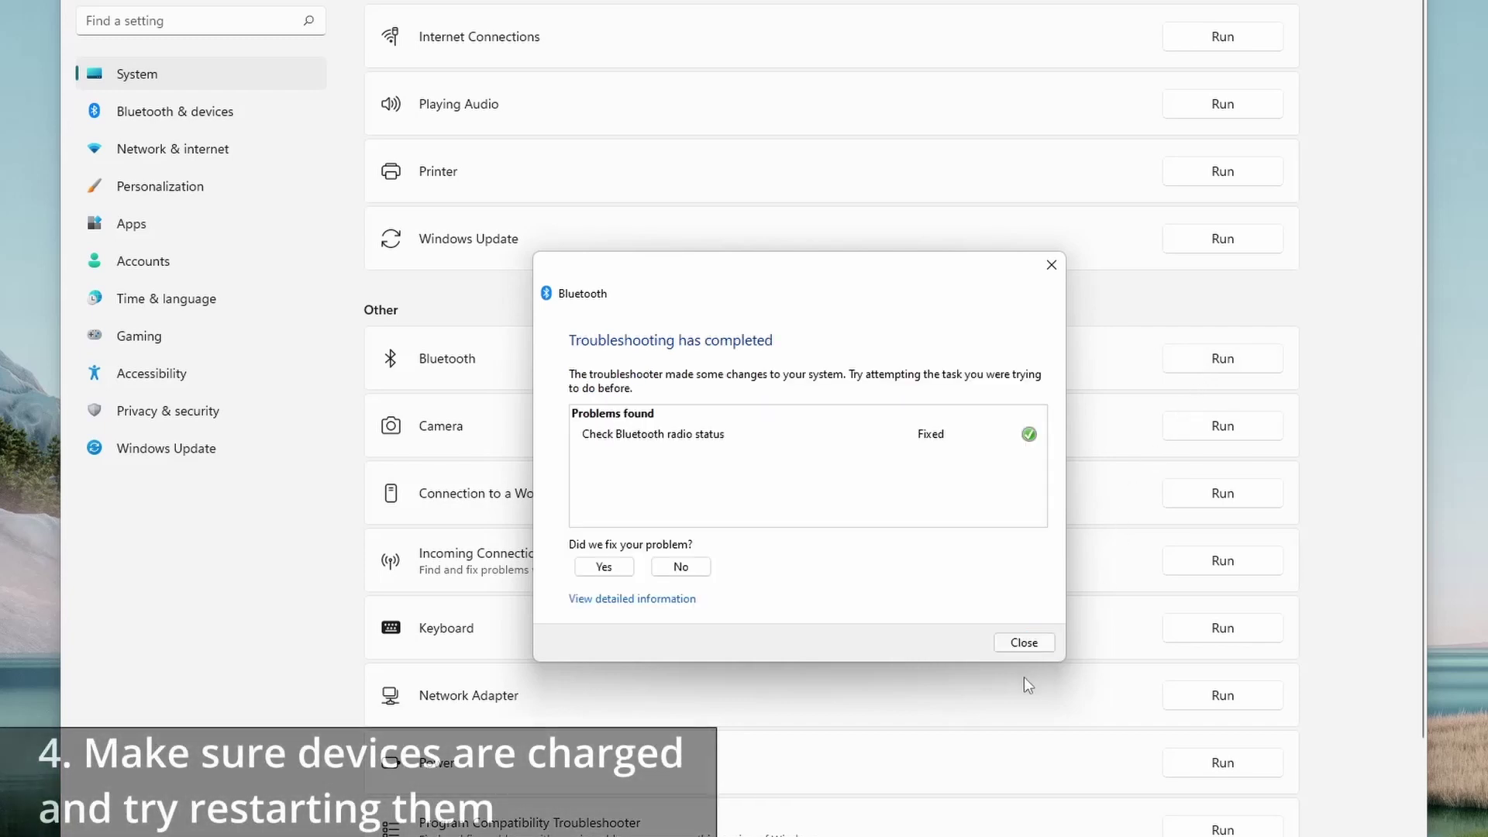
# - Confirm the troubleshooter fixed the Bluetooth radio problem and close it
pyautogui.click(603, 567)
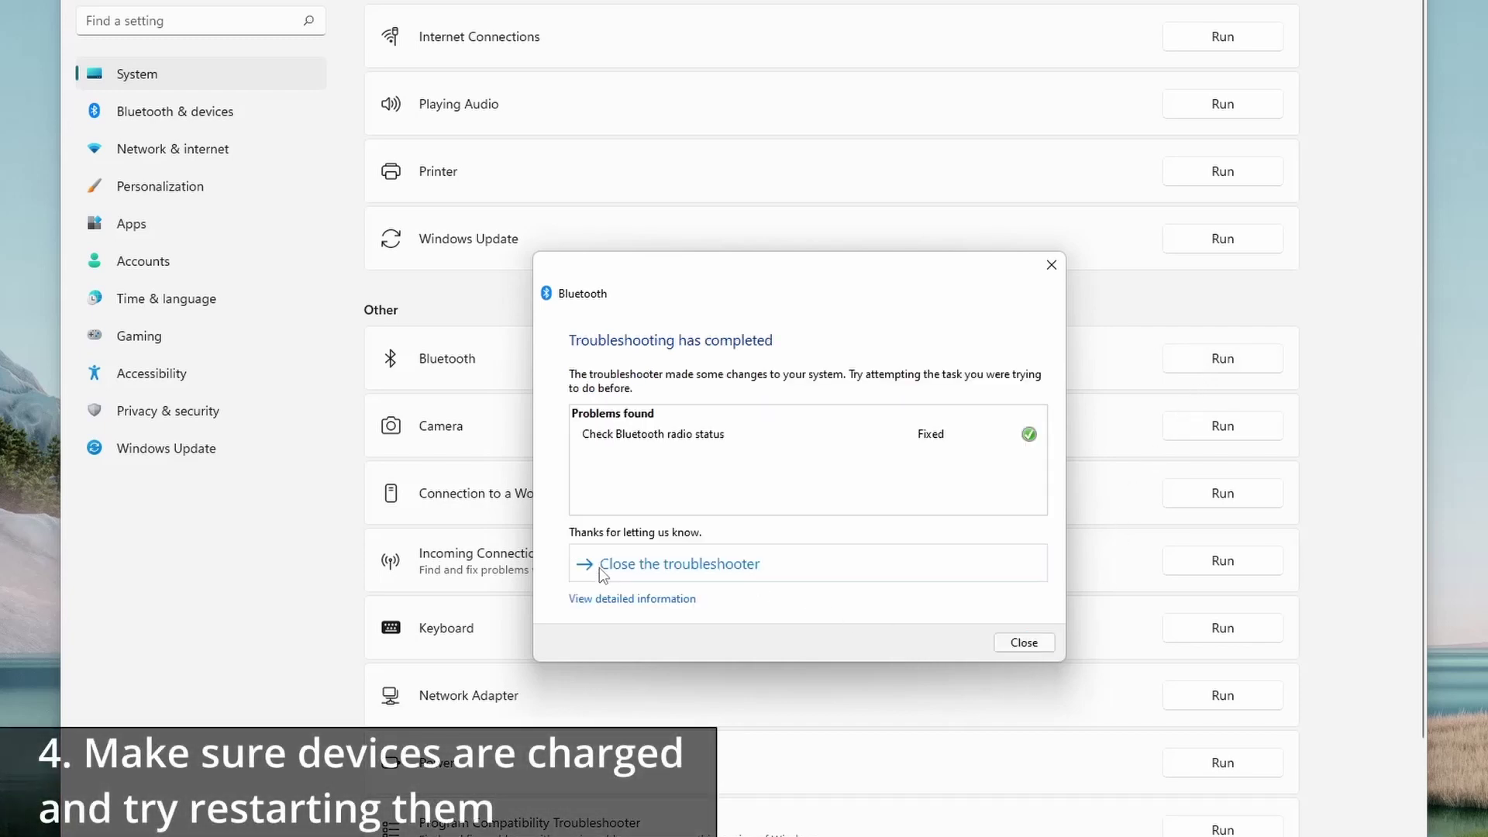
pyautogui.click(1021, 643)
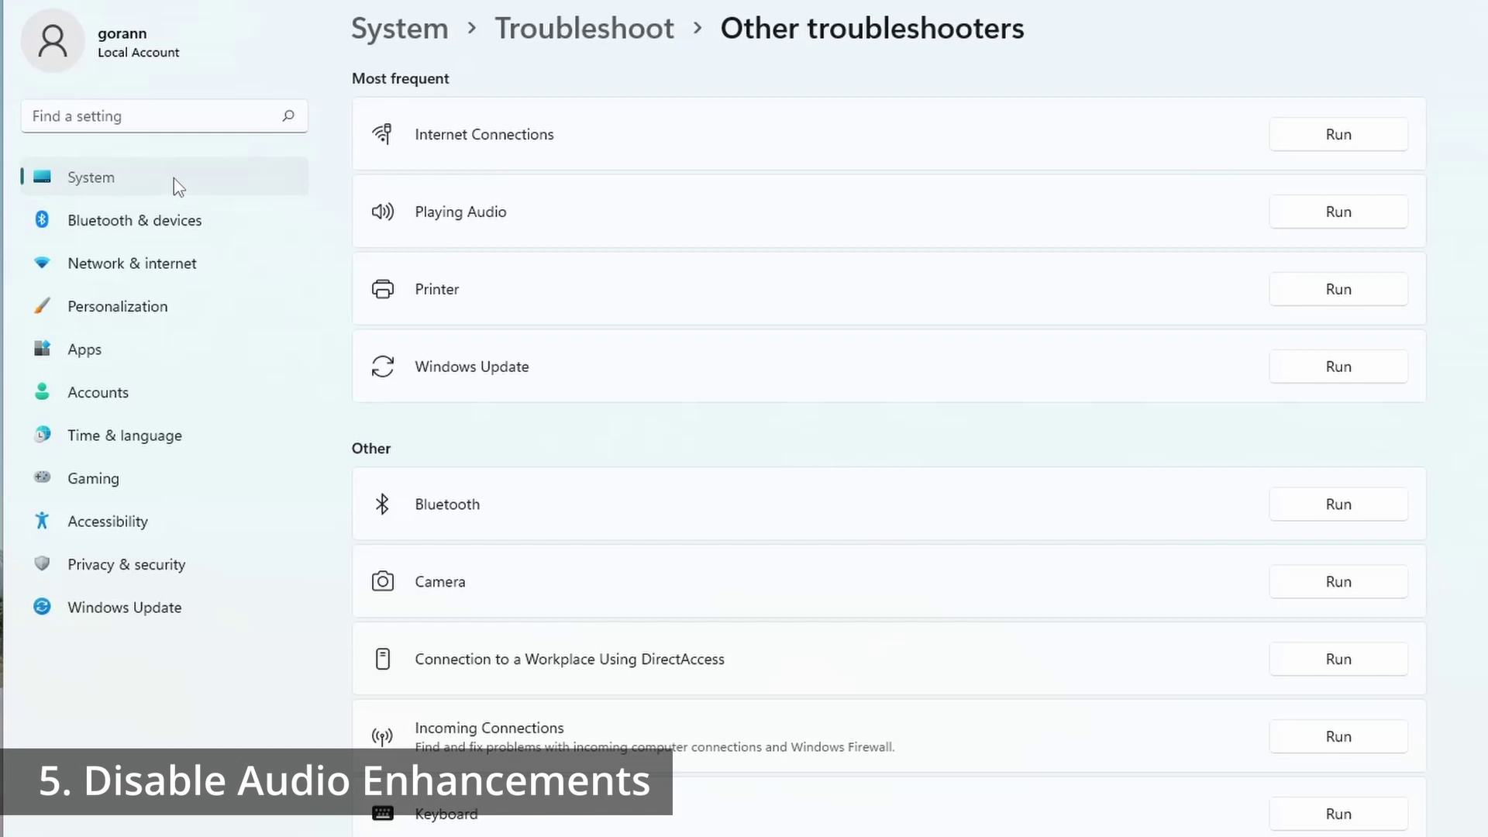
# - Leave 'Disable all enhancements' checked for the Soundcore headphones under Sound > Headphones and confirm with OK
pyautogui.click(177, 186)
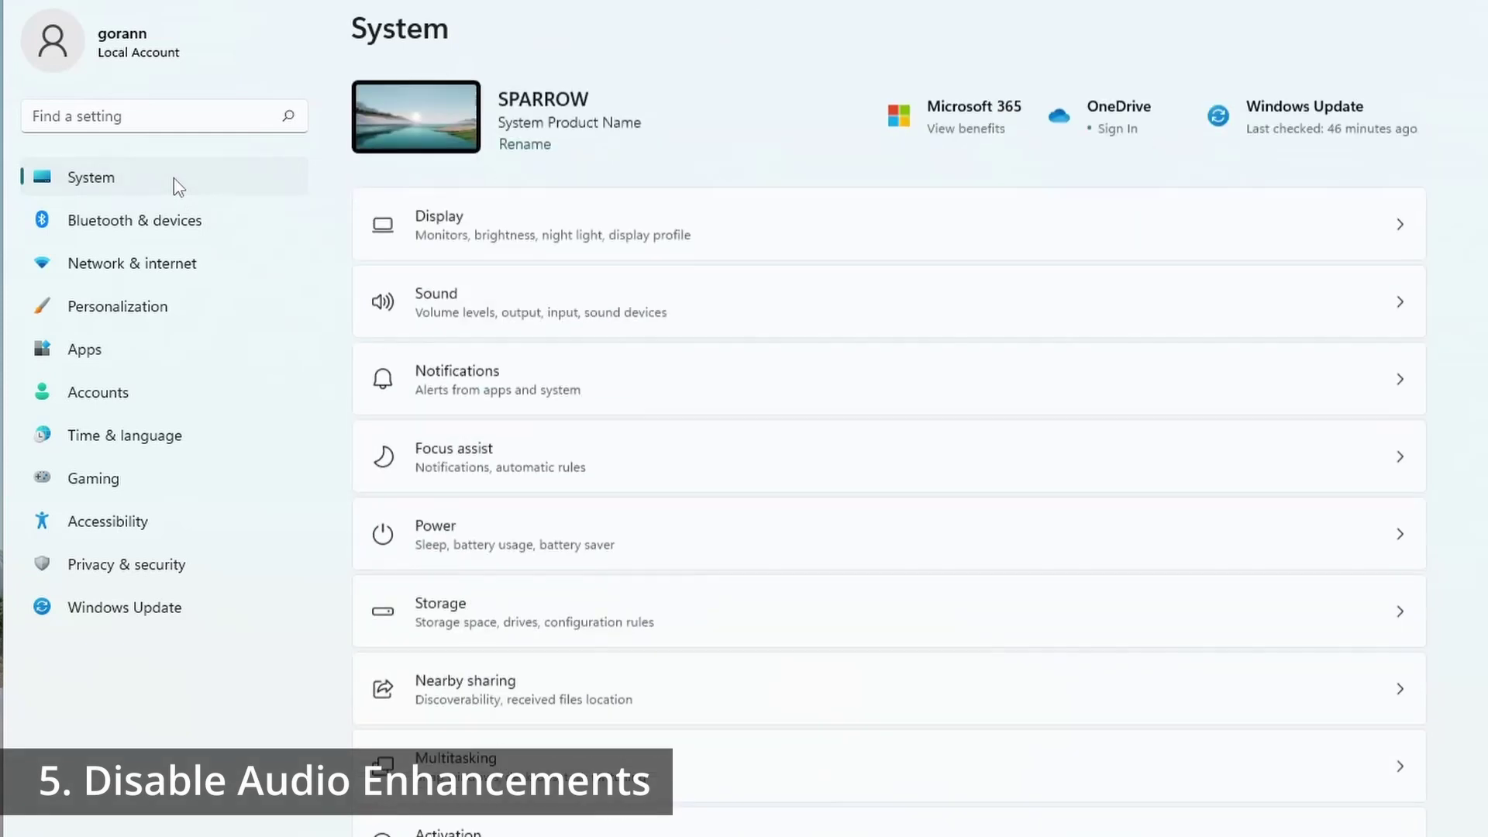
pyautogui.click(1186, 331)
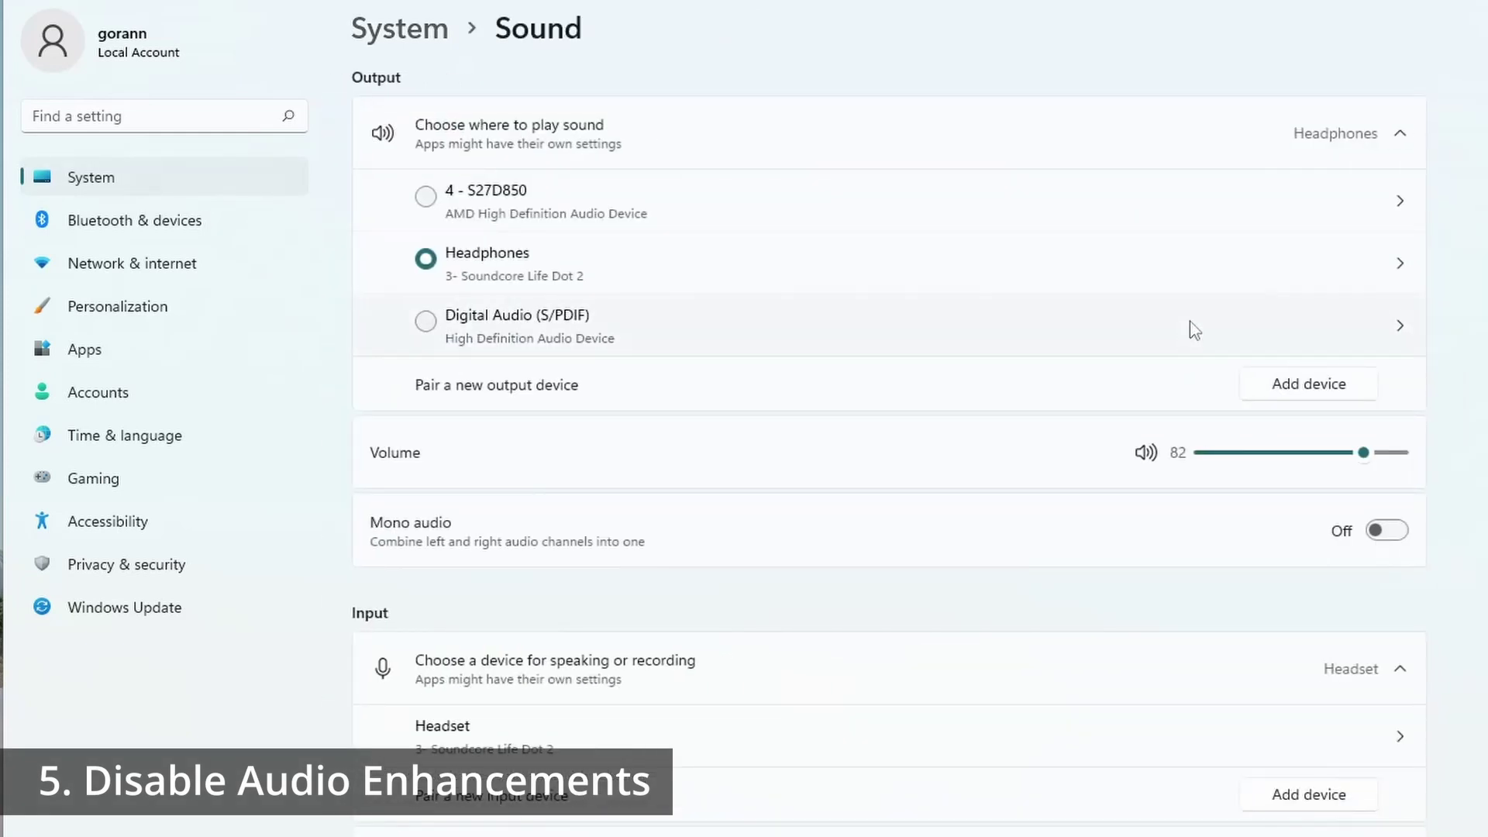
pyautogui.click(1302, 282)
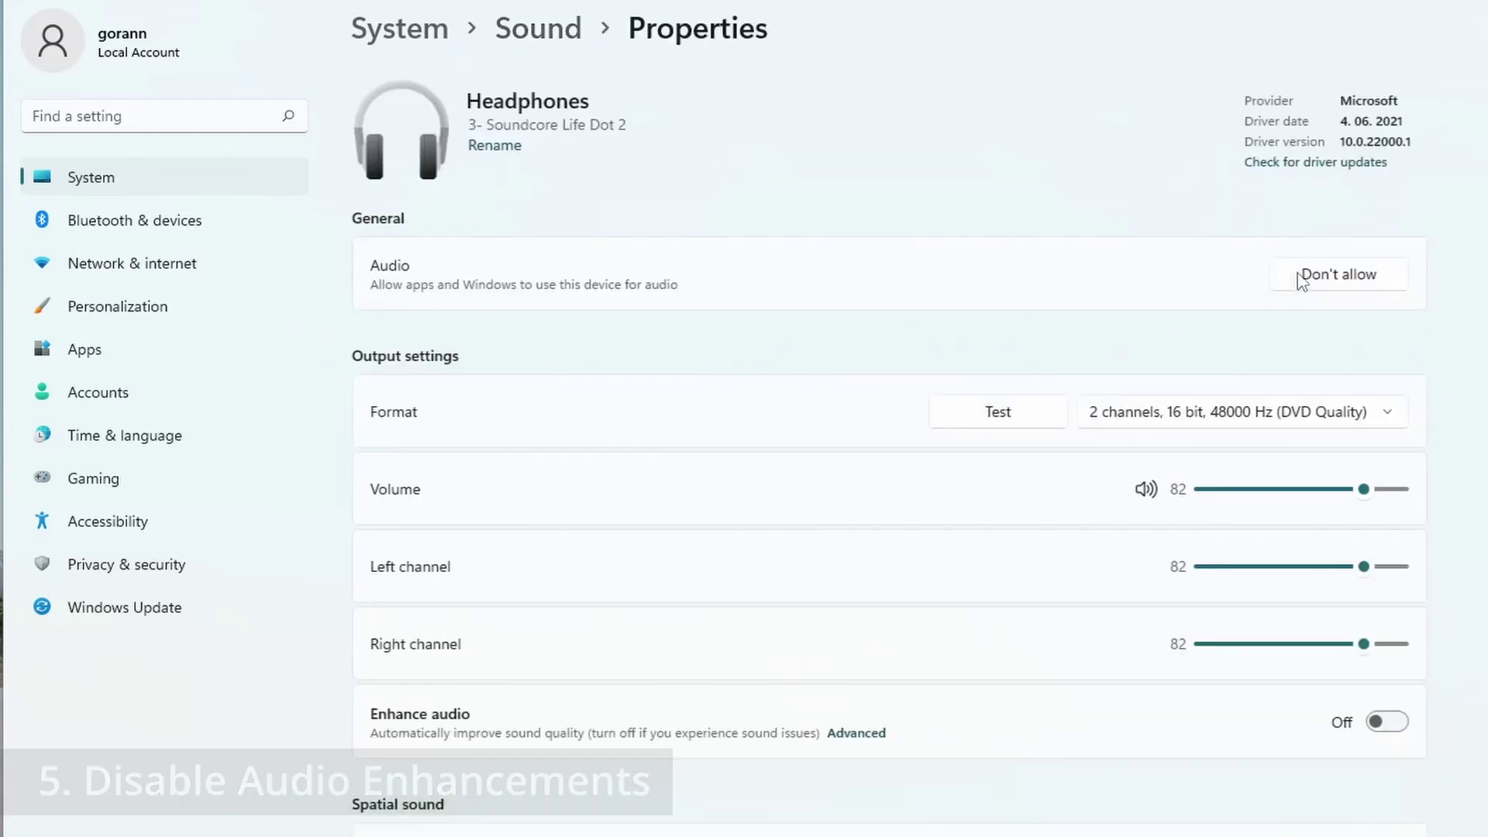
pyautogui.click(855, 732)
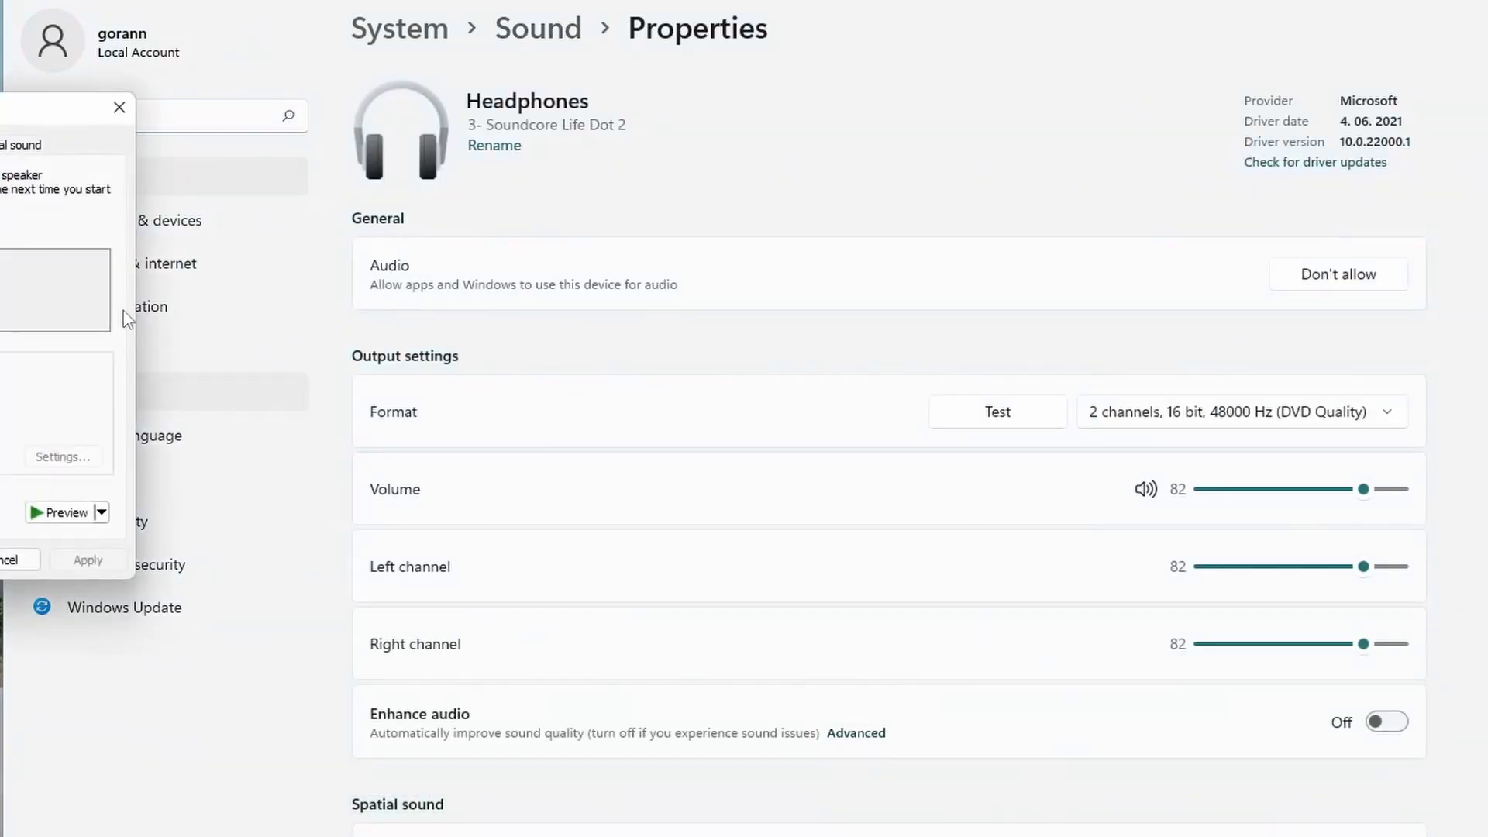
pyautogui.click(620, 350)
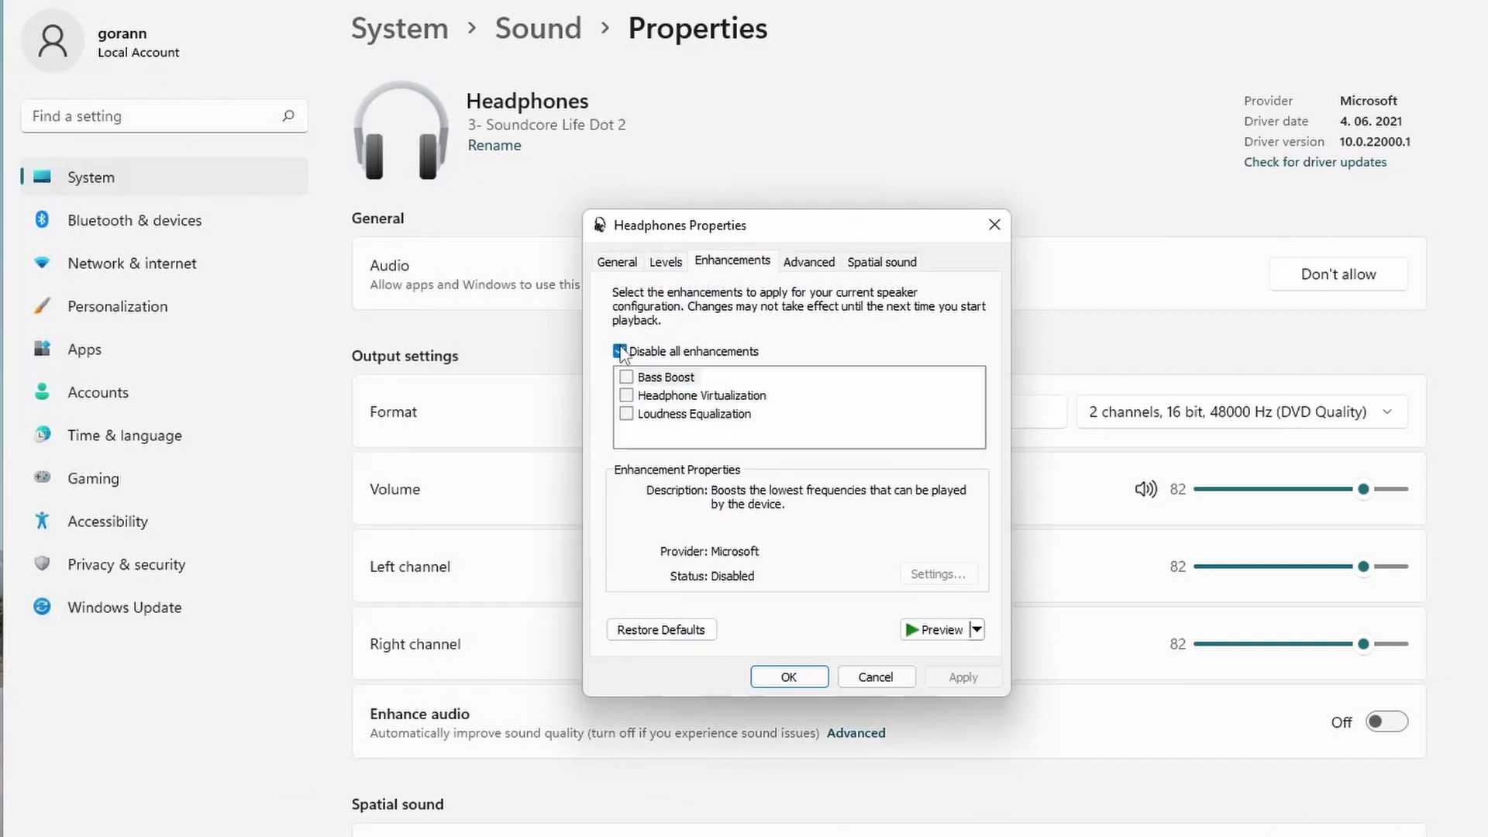
pyautogui.click(619, 350)
pyautogui.click(803, 673)
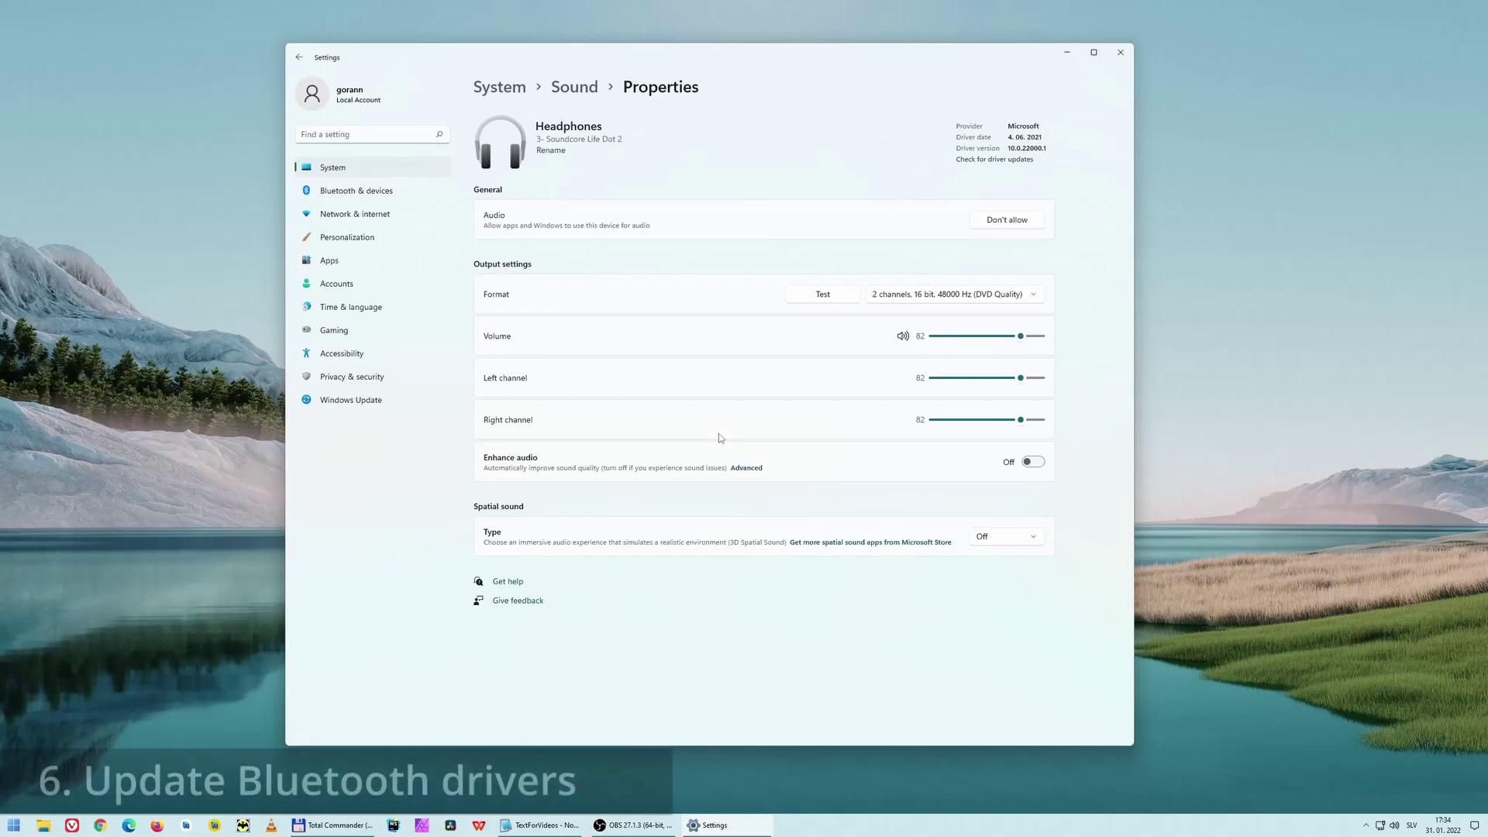
# - Open Device Manager, centre it on screen, and expand the Bluetooth category
pyautogui.press('super')
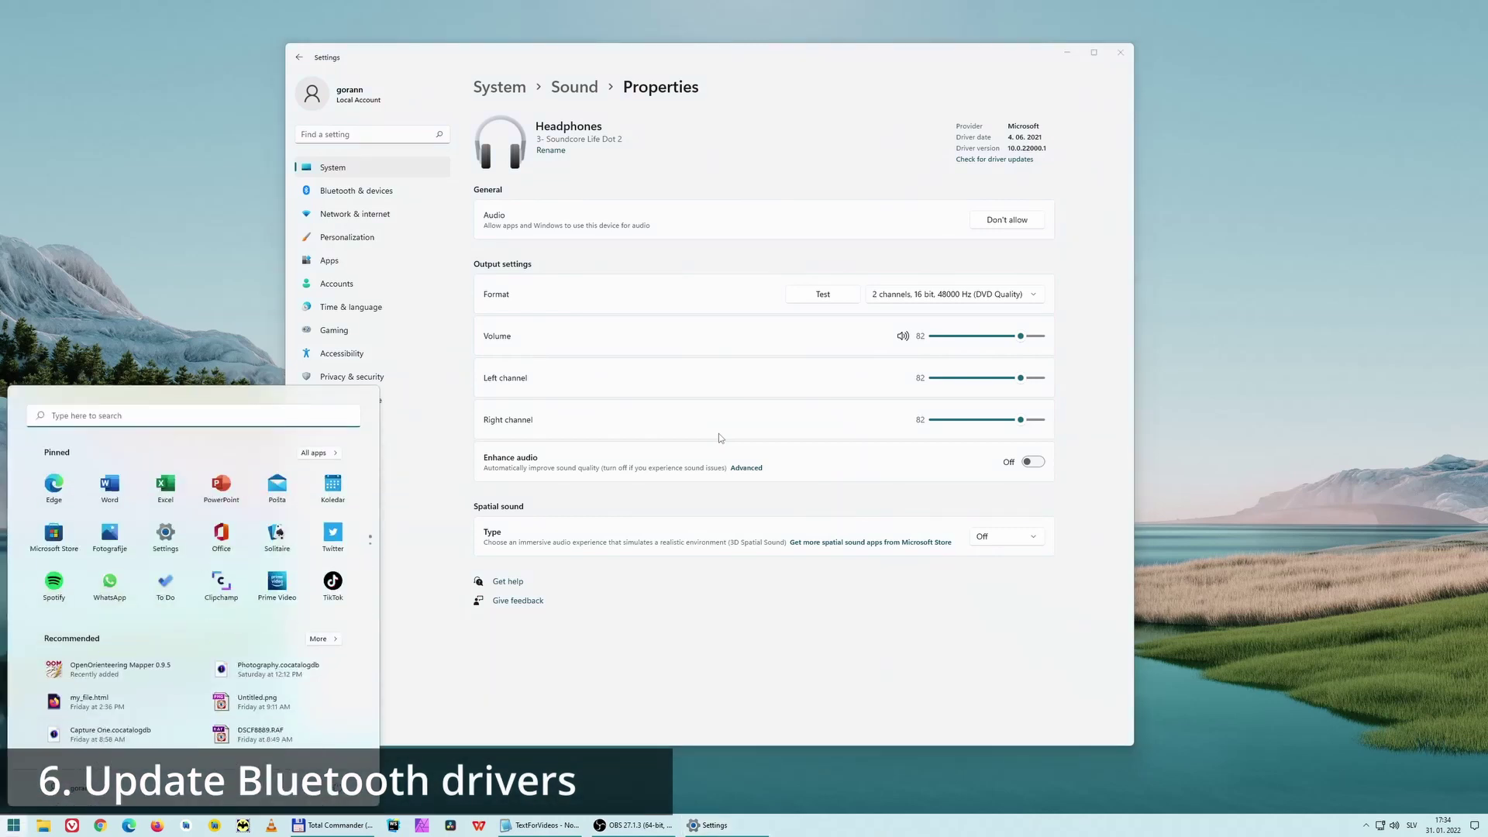
pyautogui.write('device manager')
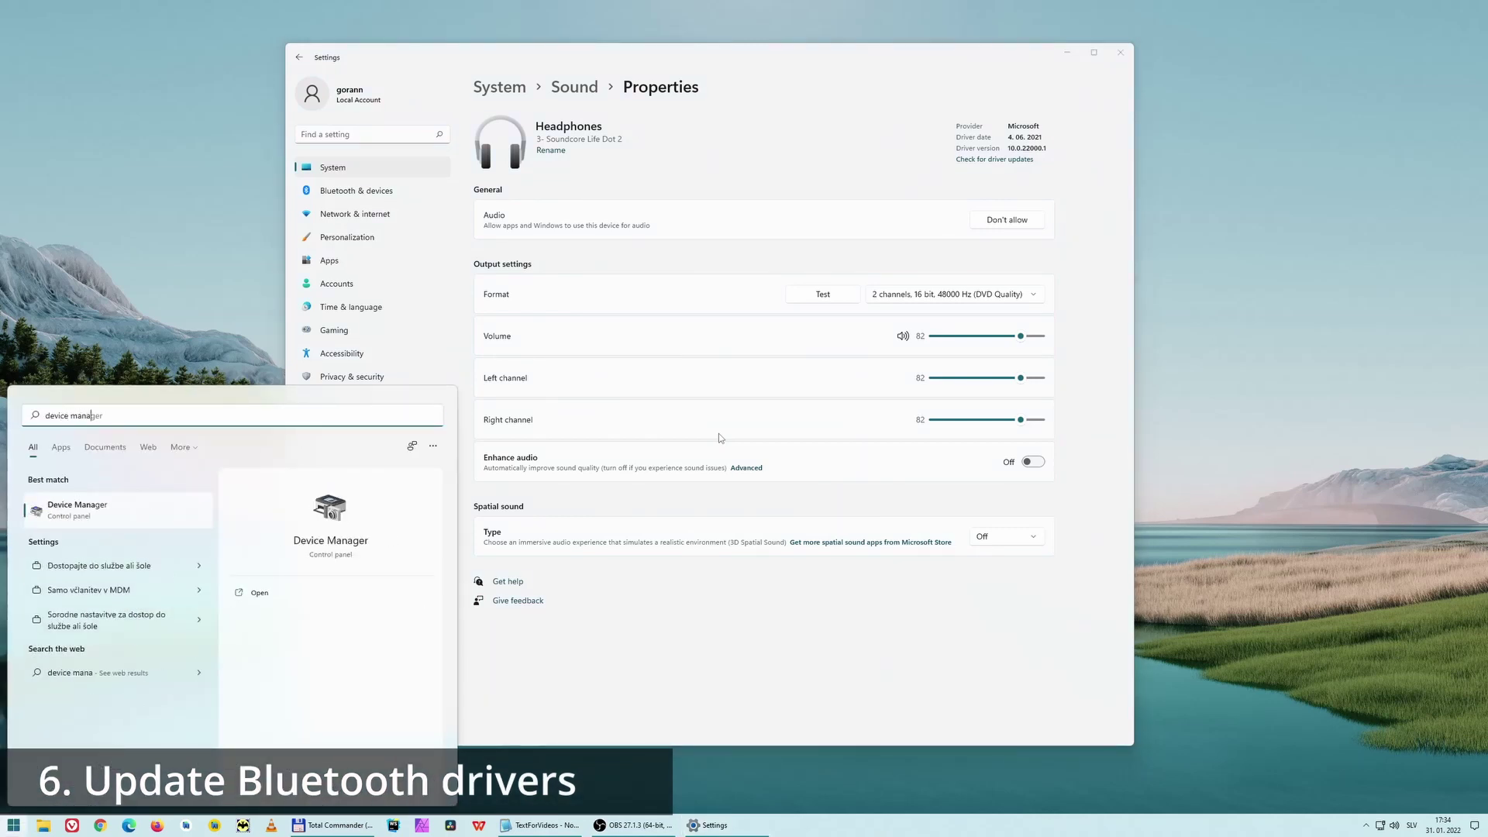
pyautogui.press('Return')
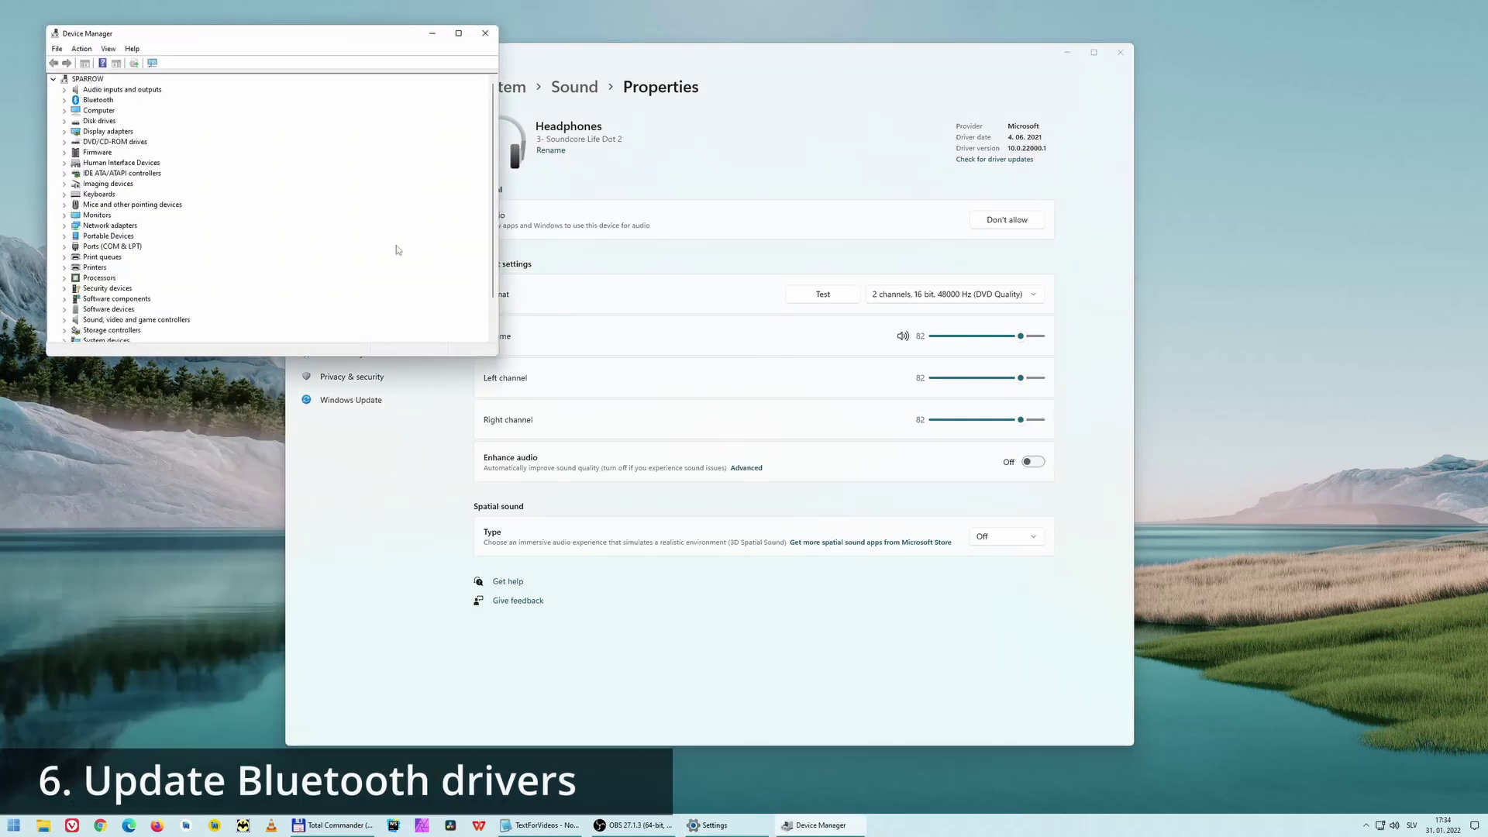
pyautogui.moveTo(154, 37); pyautogui.dragTo(598, 231)
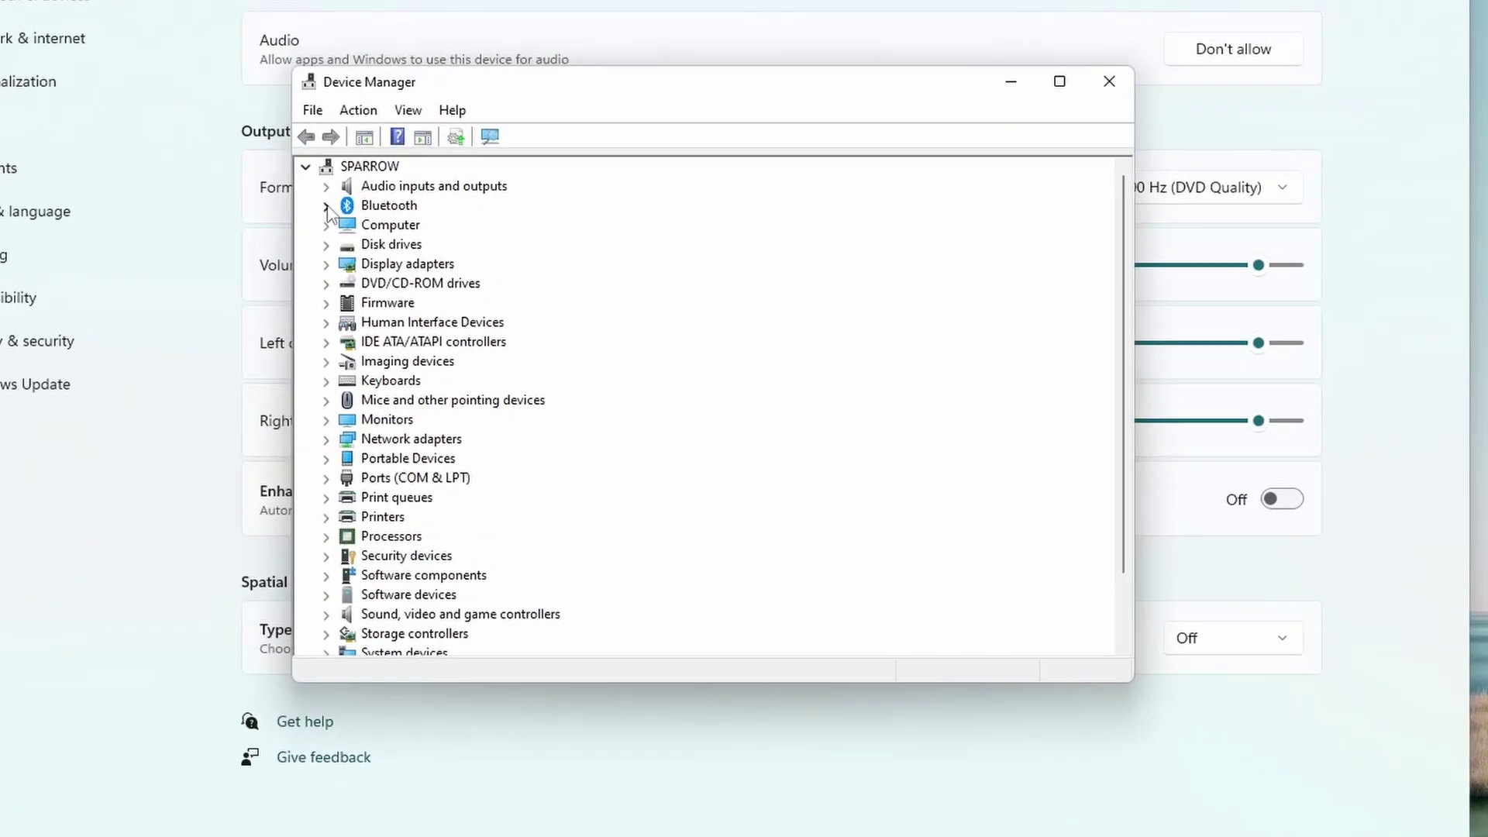
pyautogui.click(509, 292)
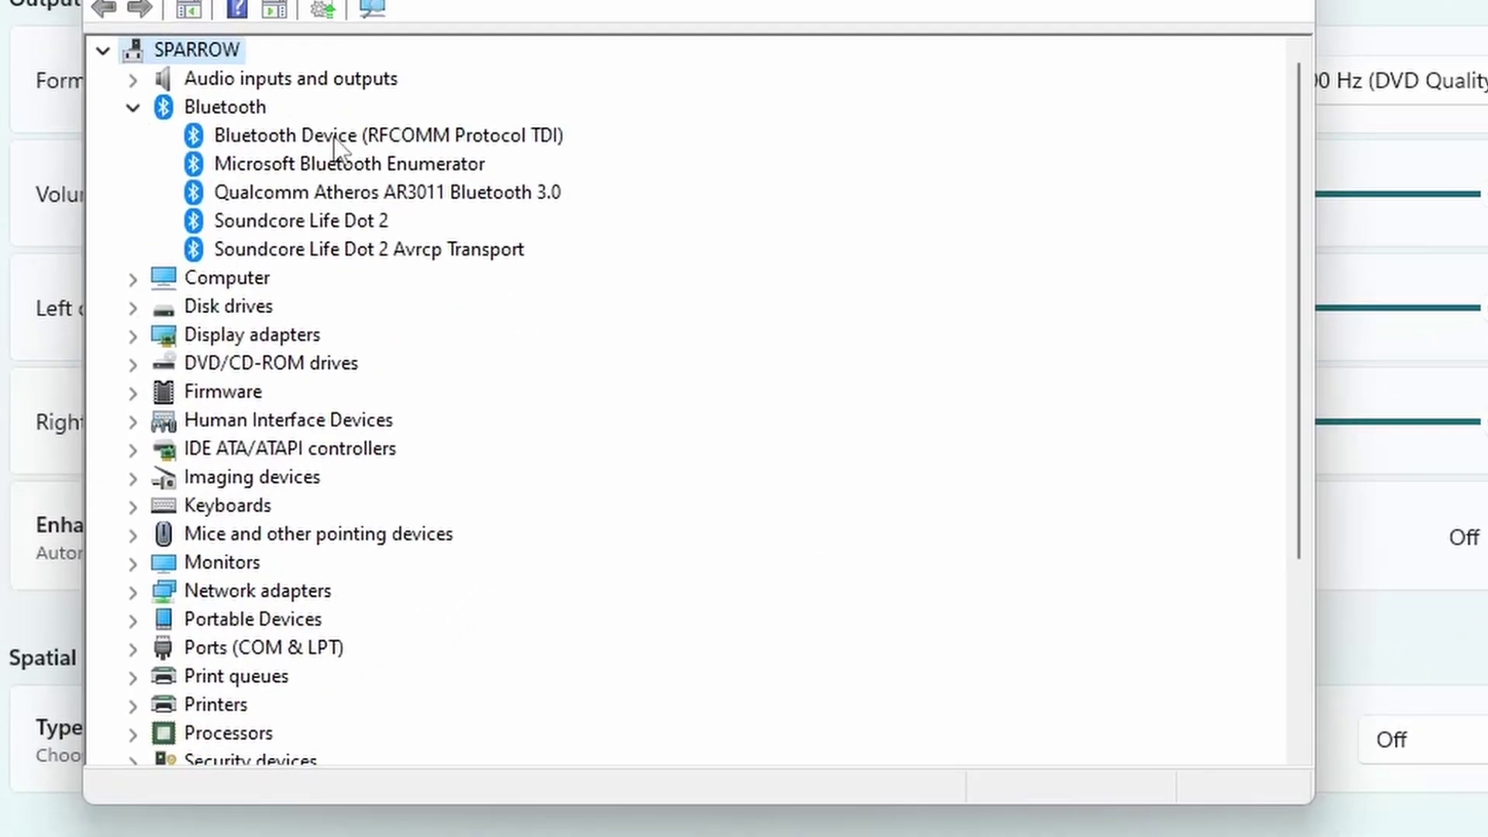
# - Auto-search for a newer Bluetooth Device (RFCOMM Protocol TDI) driver, finding the best already installed
pyautogui.click(335, 137)
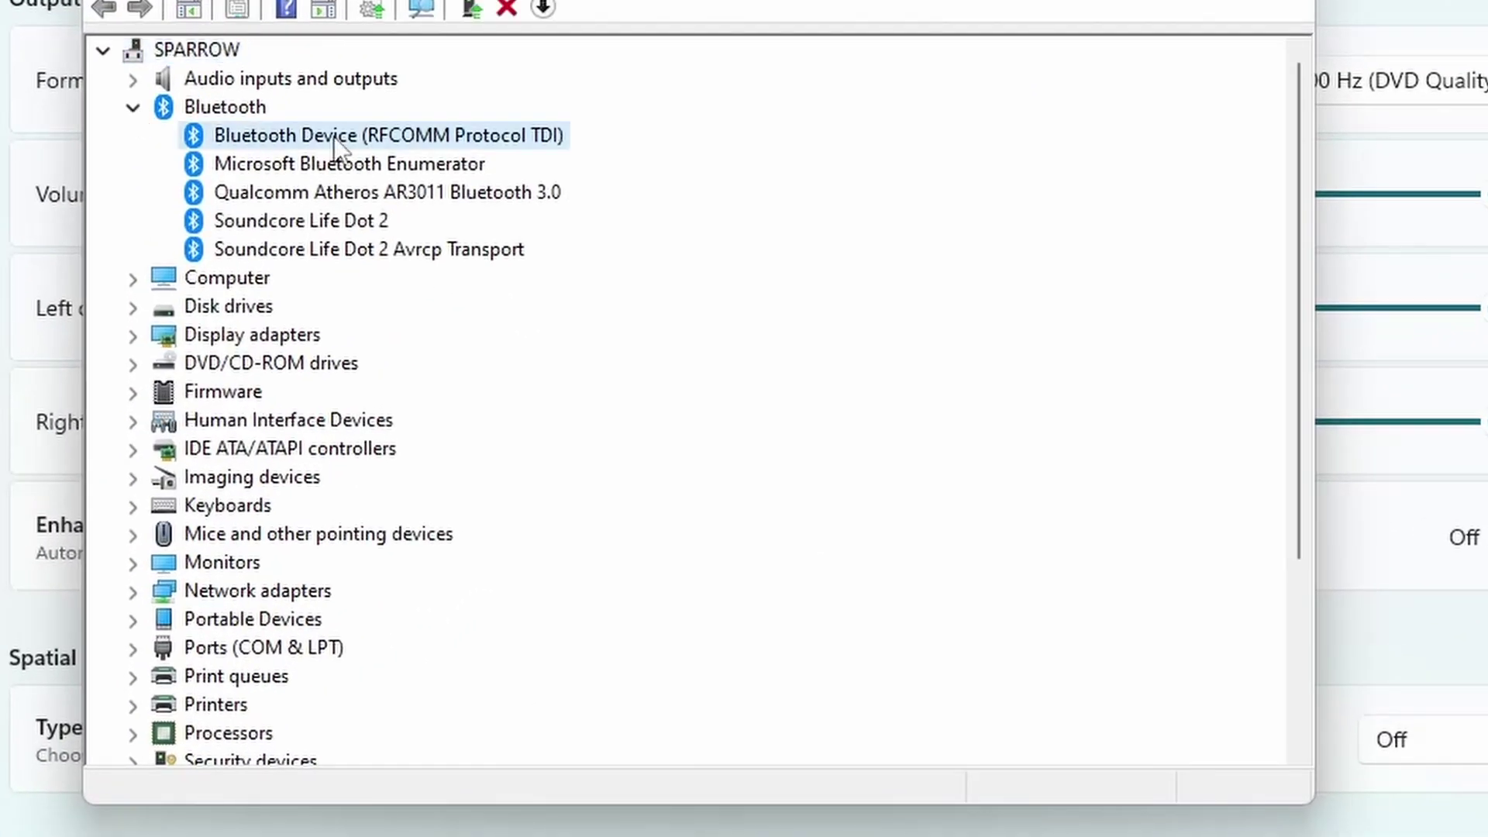
pyautogui.rightClick(500, 141)
pyautogui.click(589, 160)
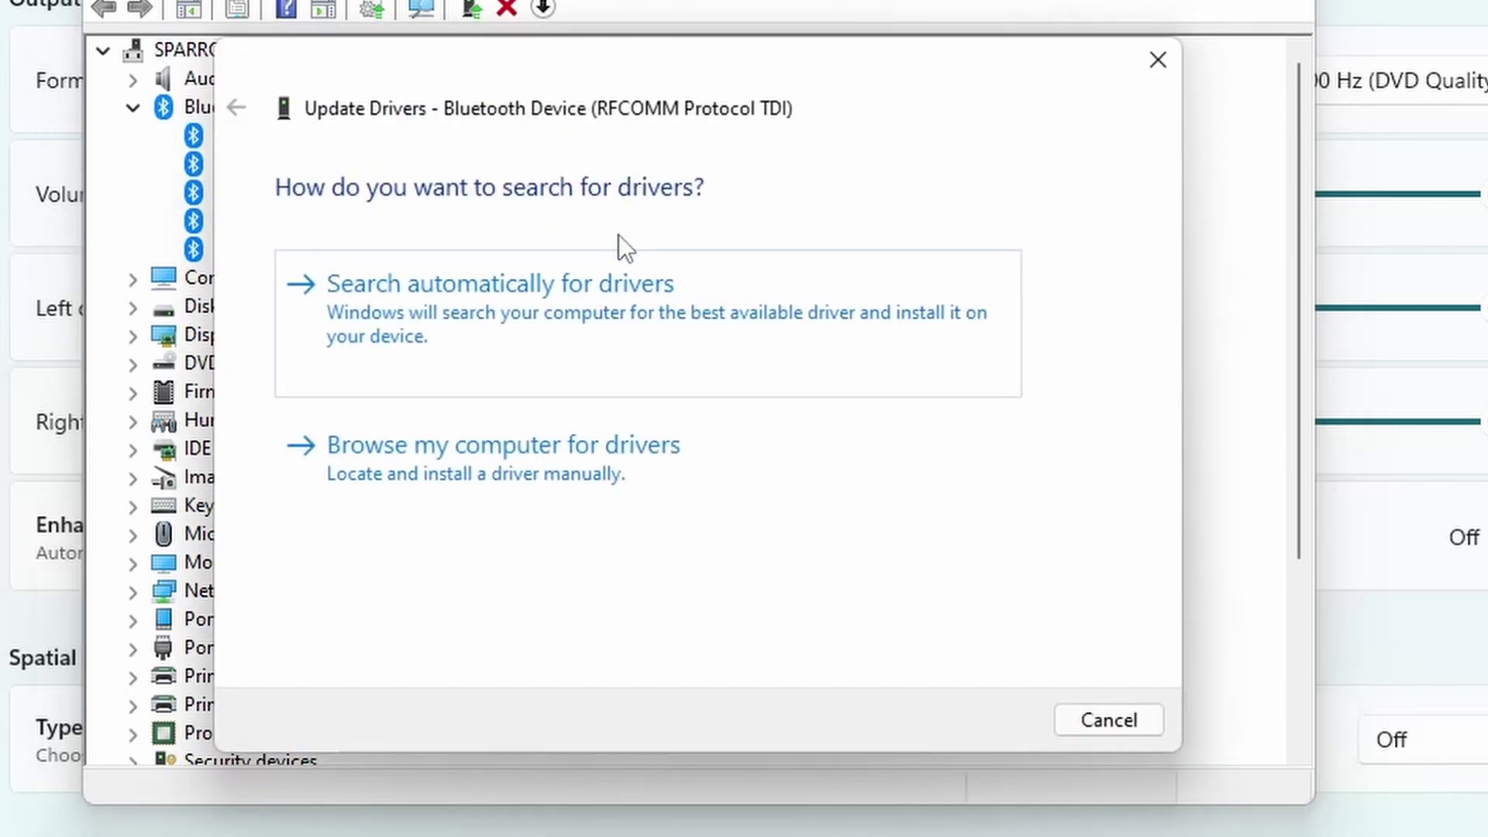
pyautogui.click(621, 293)
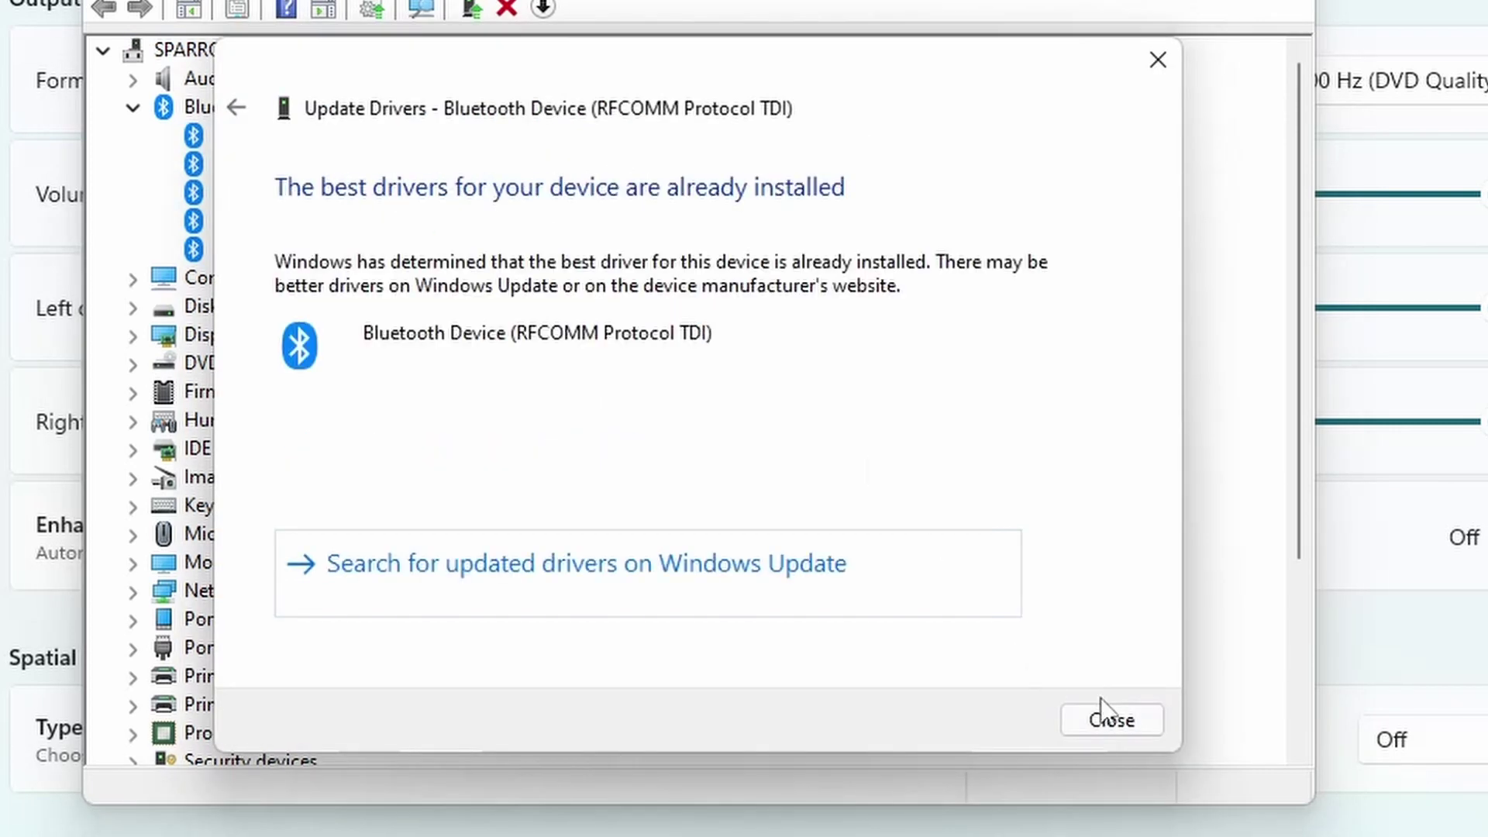
pyautogui.click(1108, 713)
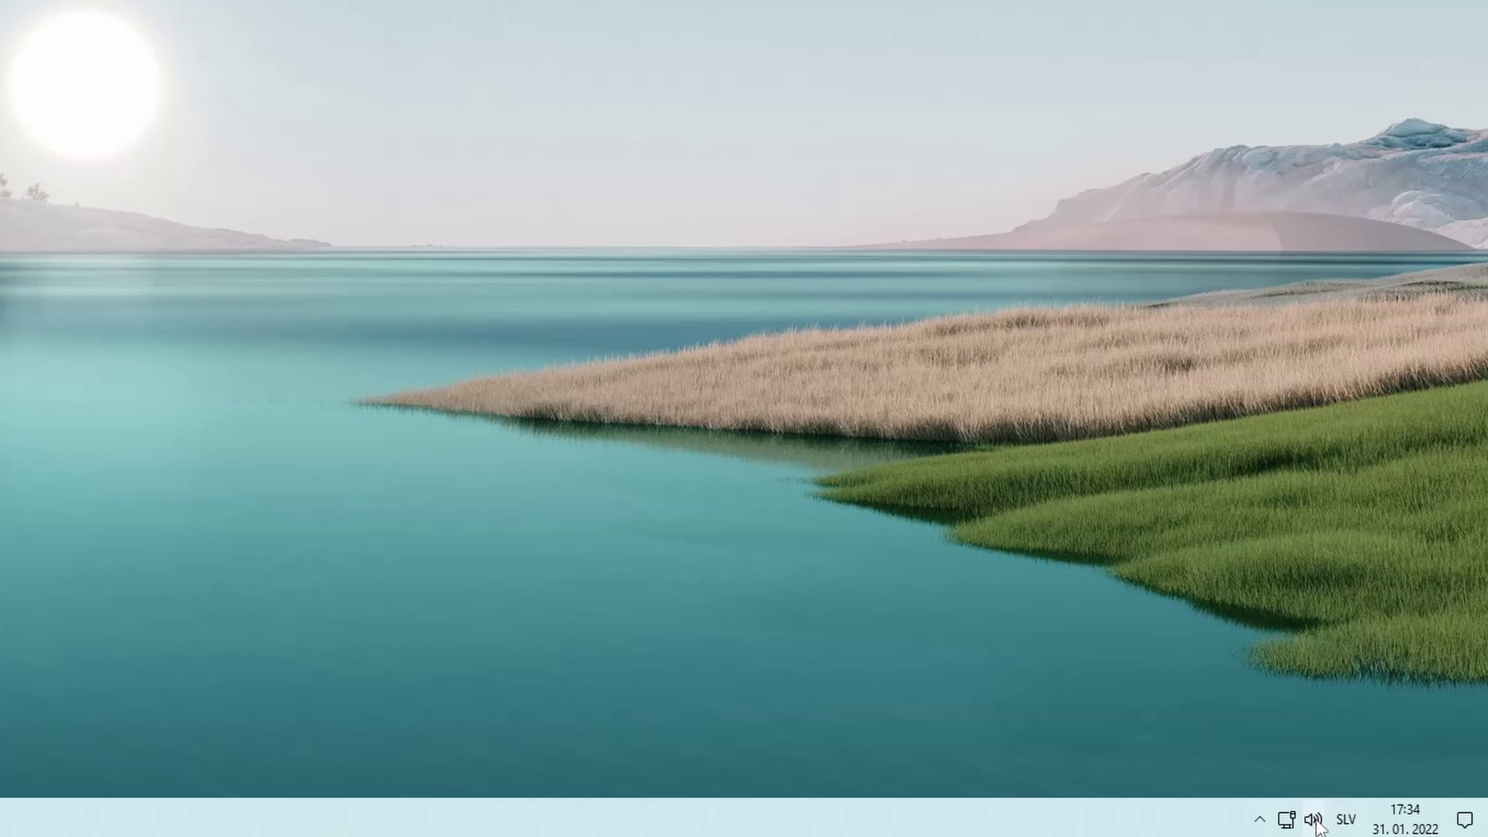
# - Show the Sound control panel's Recording devices, reached from the taskbar speaker icon's Sounds entry
pyautogui.rightClick(1387, 825)
pyautogui.click(1359, 778)
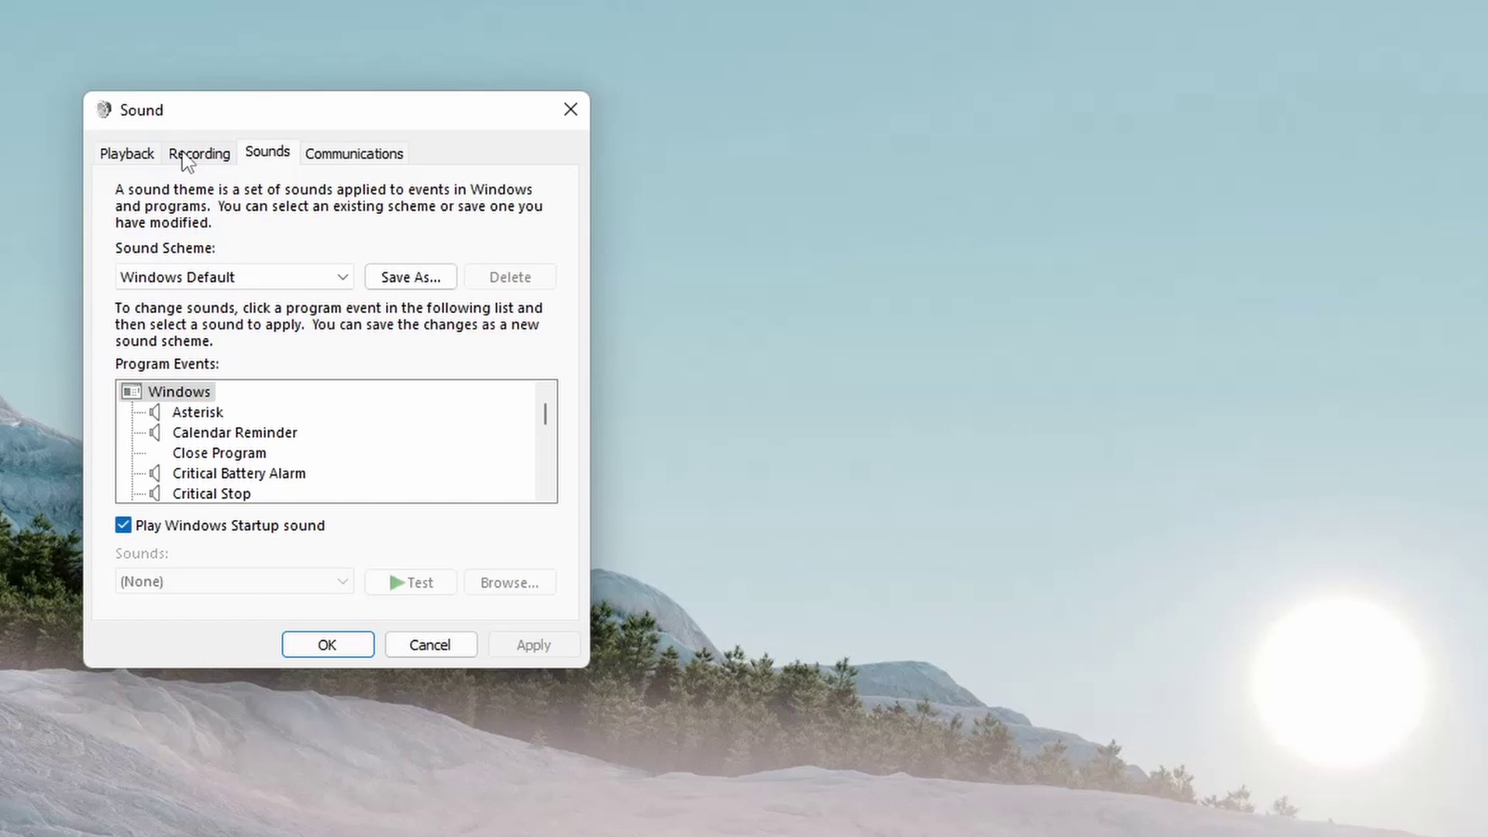
pyautogui.click(186, 162)
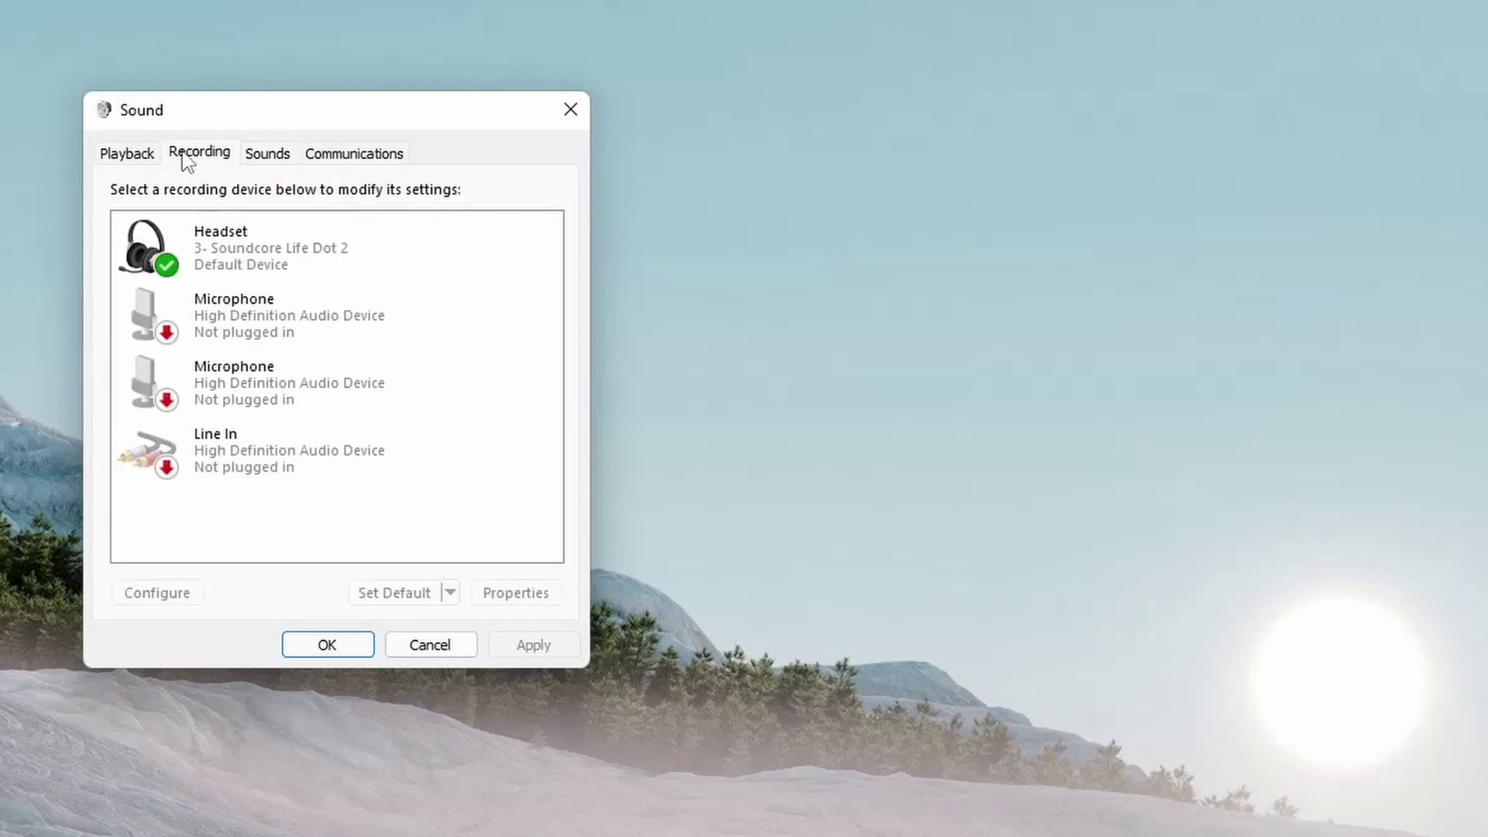